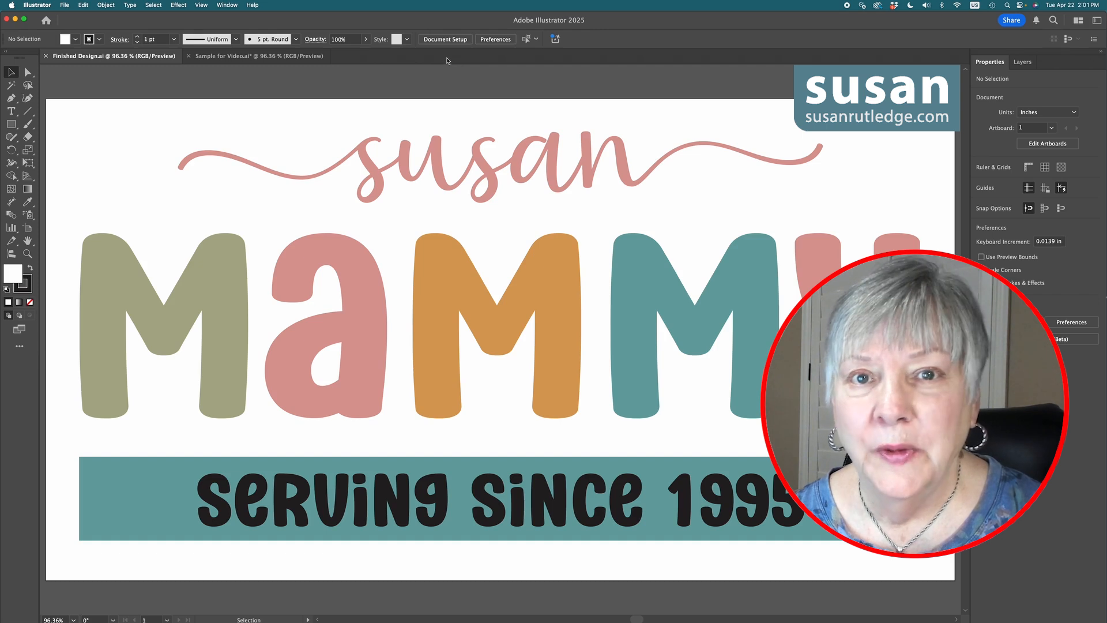
In Sample for Video.ai, convert the pink script name to outlines and lock the outlined group
left_click(271, 56)
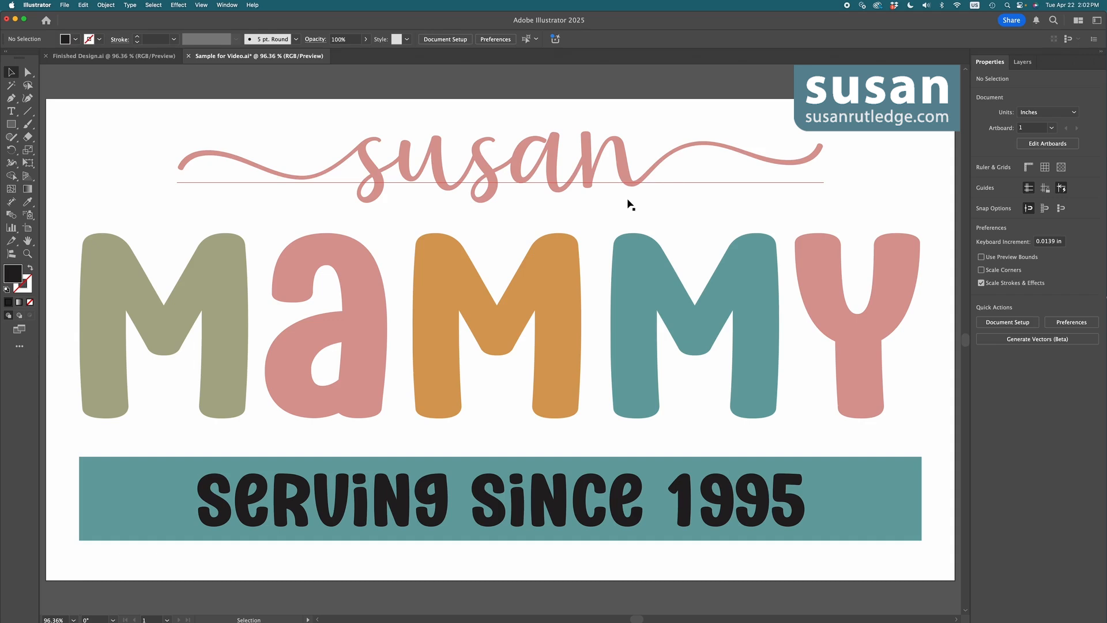
left_click(550, 165)
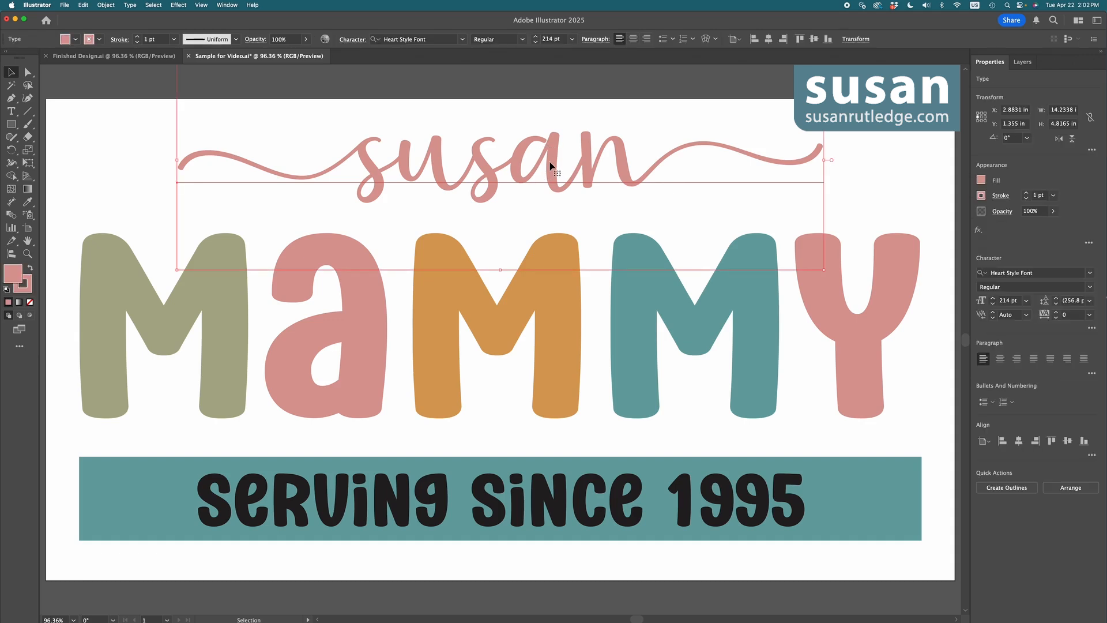
left_click(1015, 490)
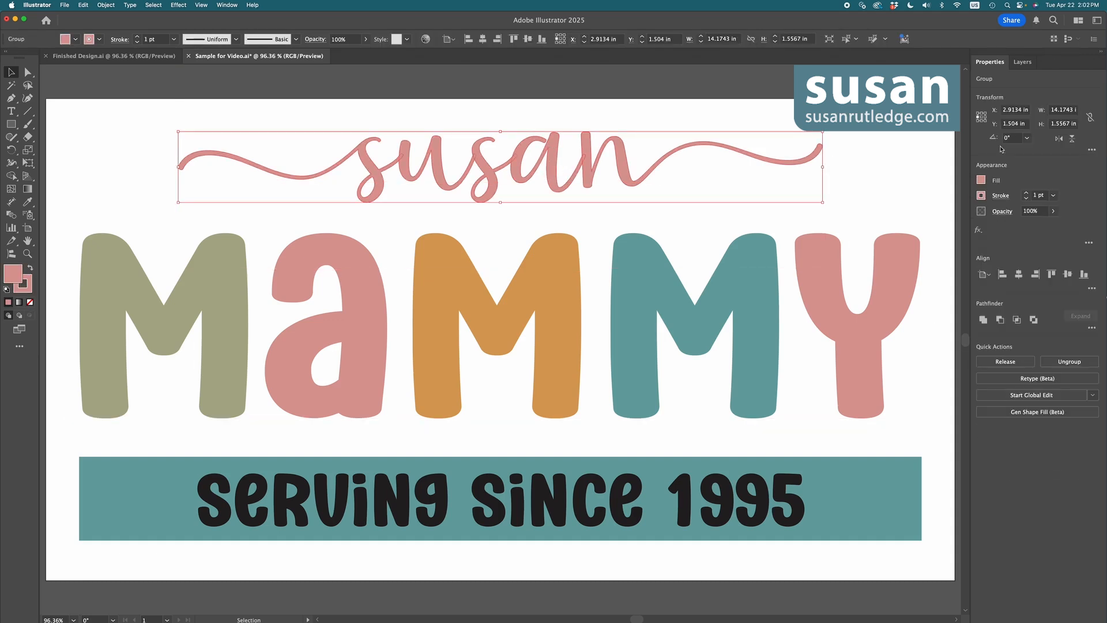
left_click(1022, 62)
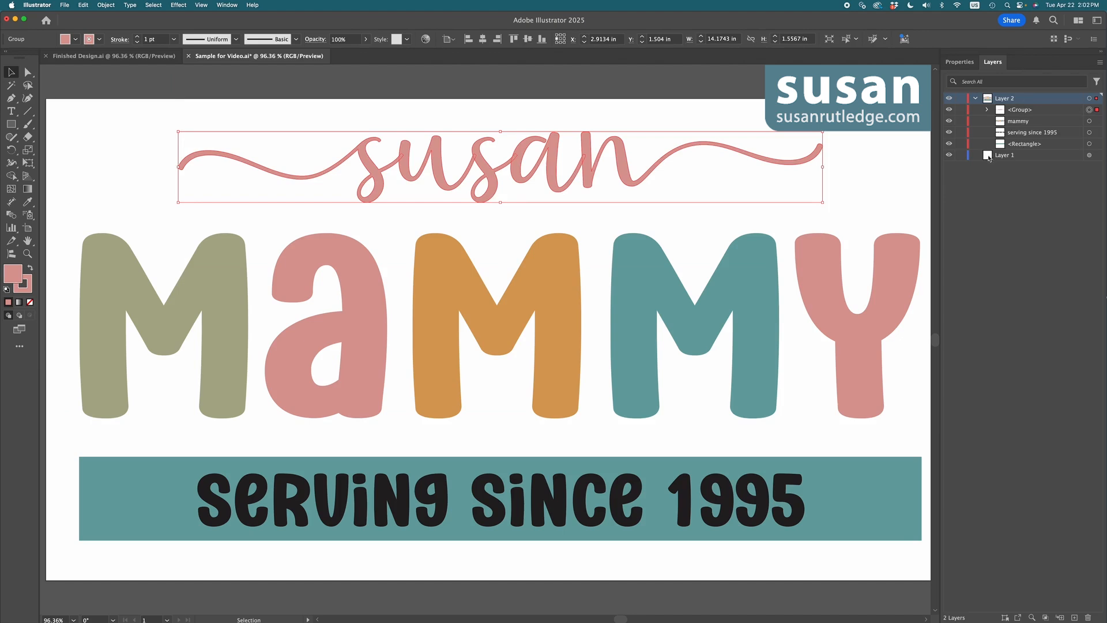
left_click(960, 111)
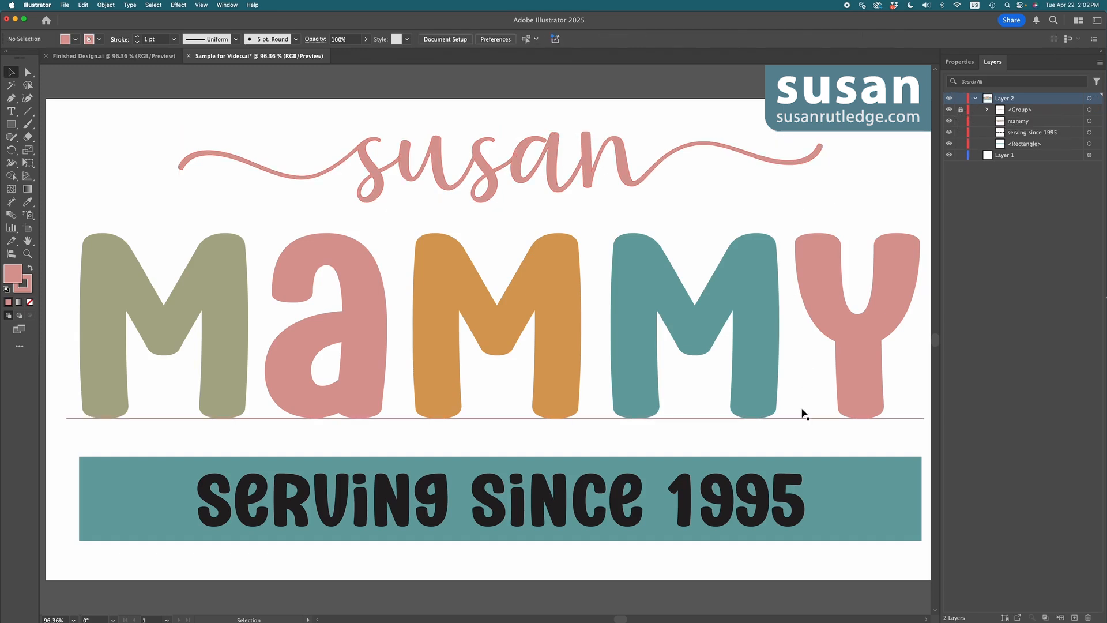
Convert the large "mammy" text and the "serving since 1995" text to outlines
left_click(960, 67)
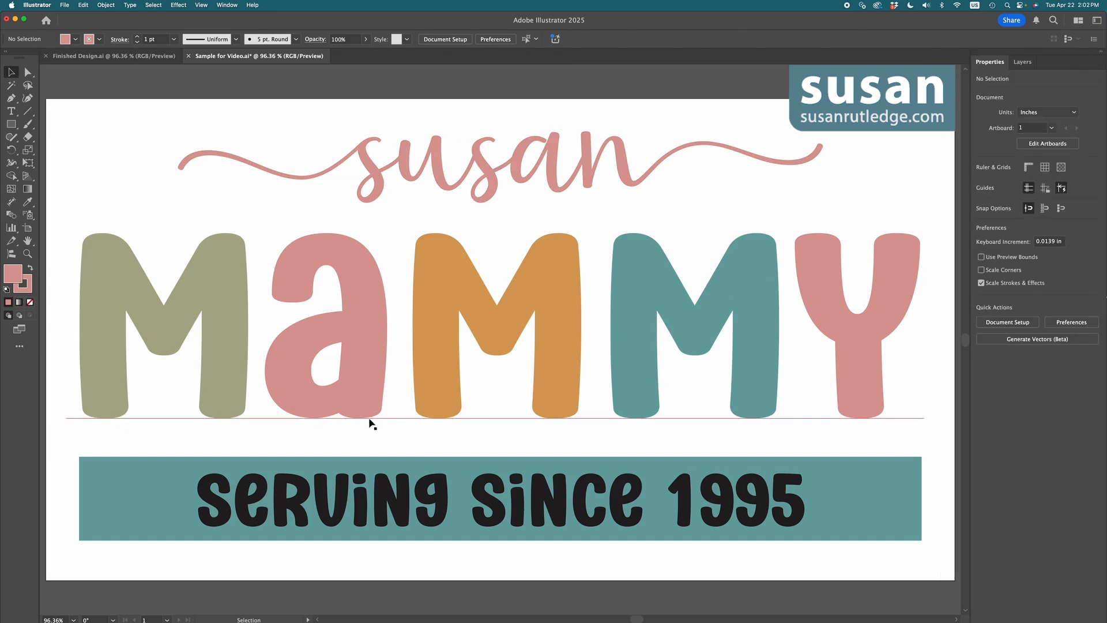
left_click(366, 386)
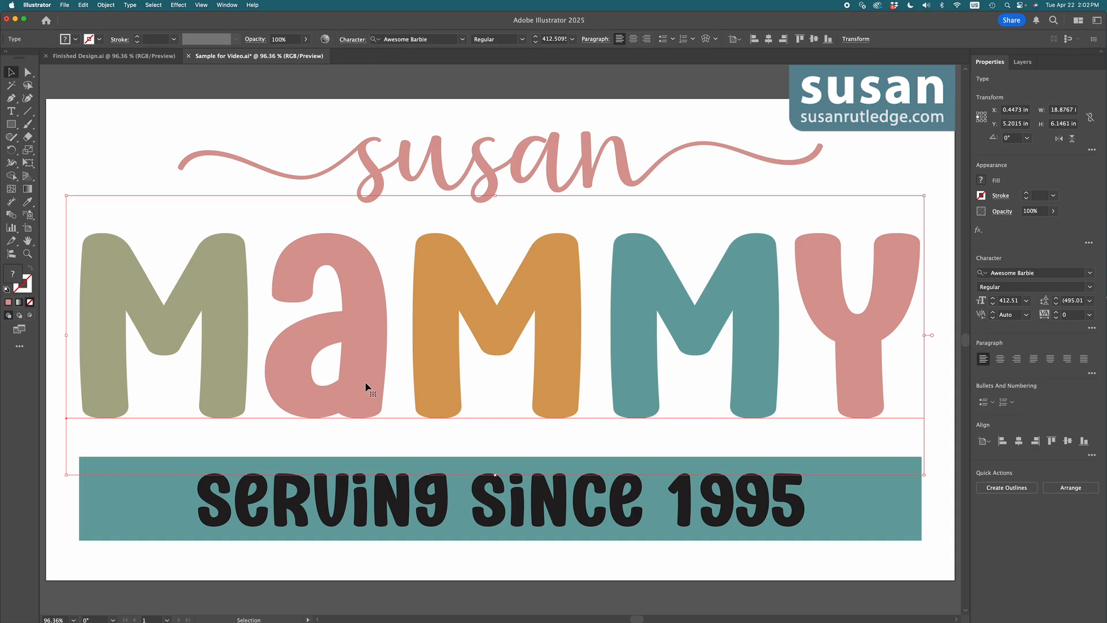
left_click(1006, 488)
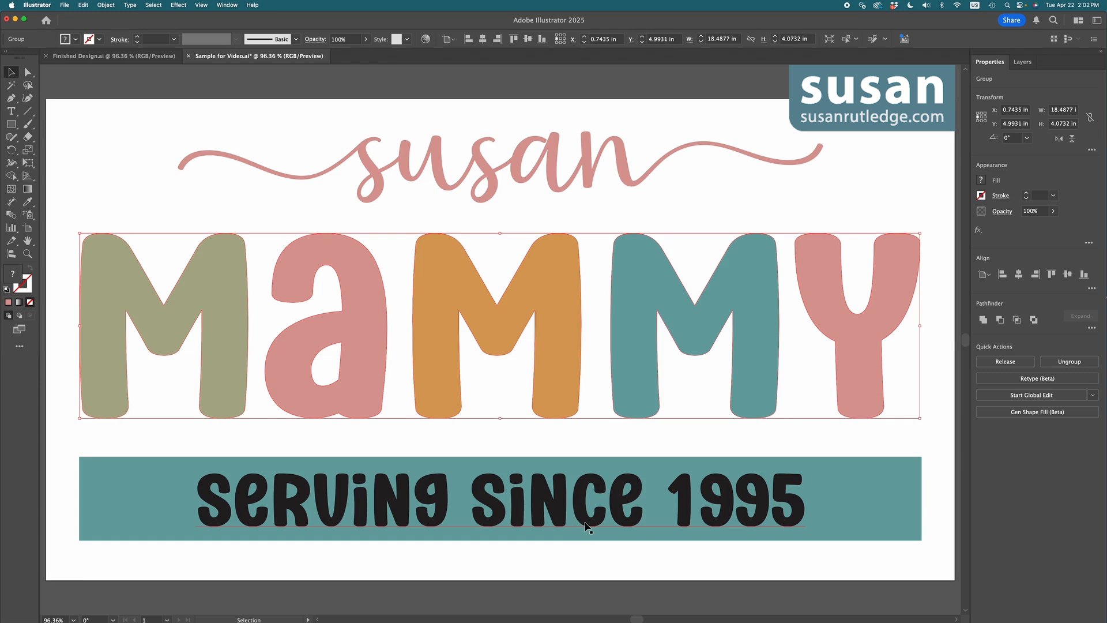
left_click(557, 526)
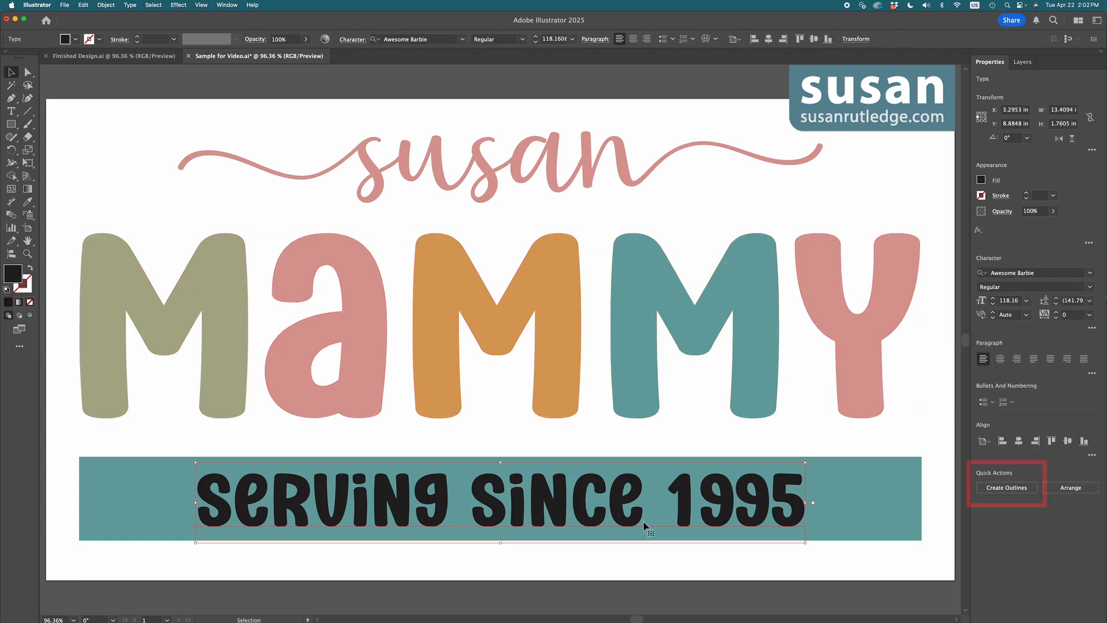
left_click(1007, 488)
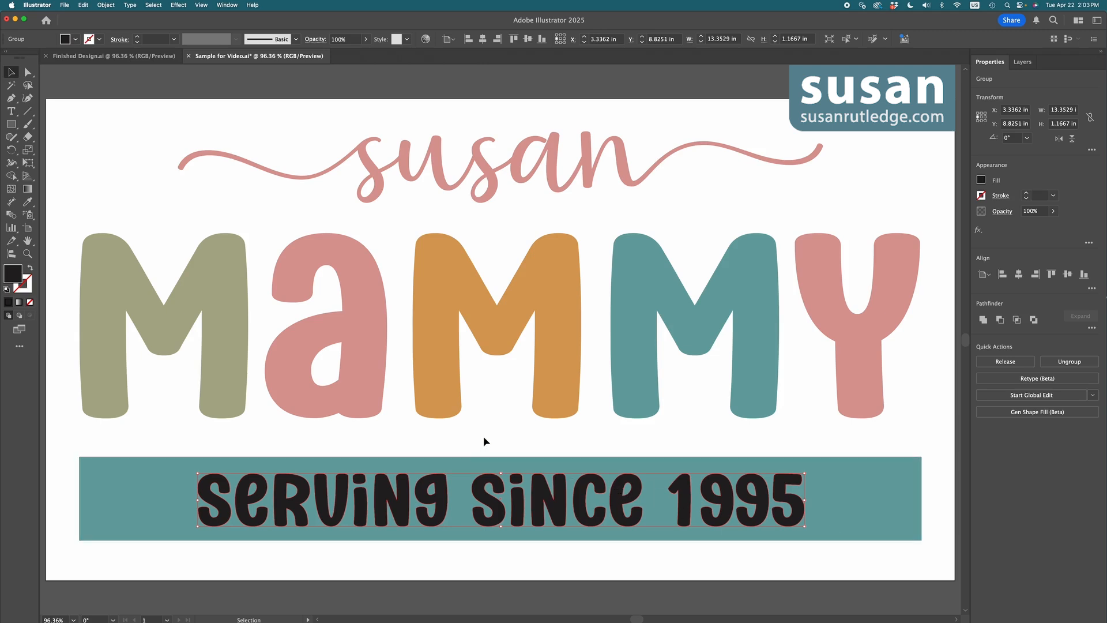
Cut the "serving since 1995" lettering out of the teal rectangle with Minus Front, and make the banner and "mammy" one compound path
left_click_drag(483, 435, 565, 549)
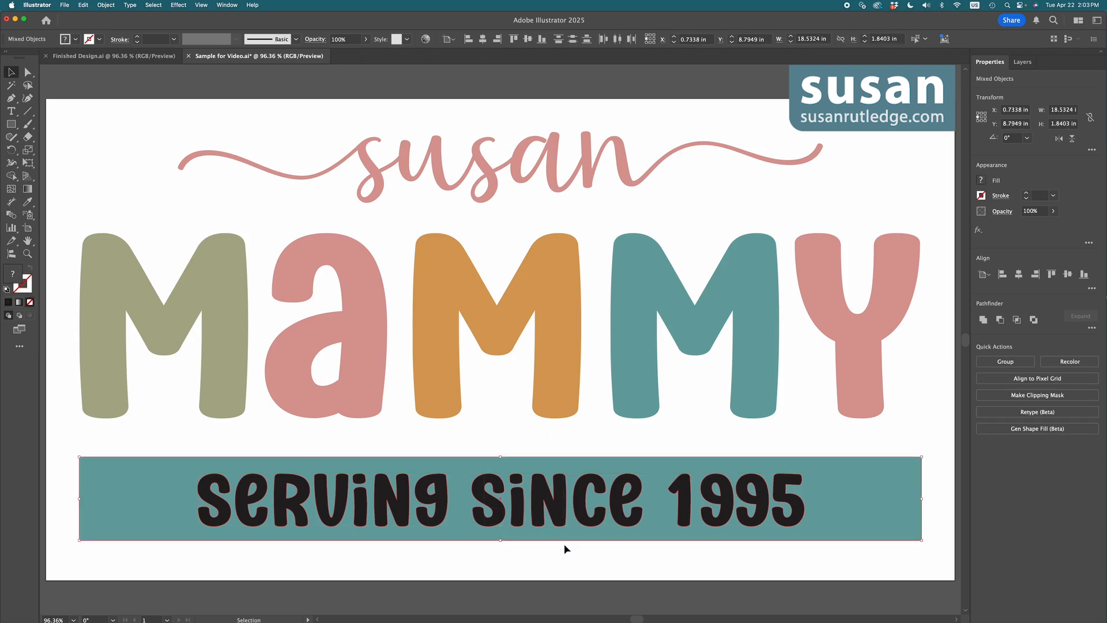
left_click(1000, 320)
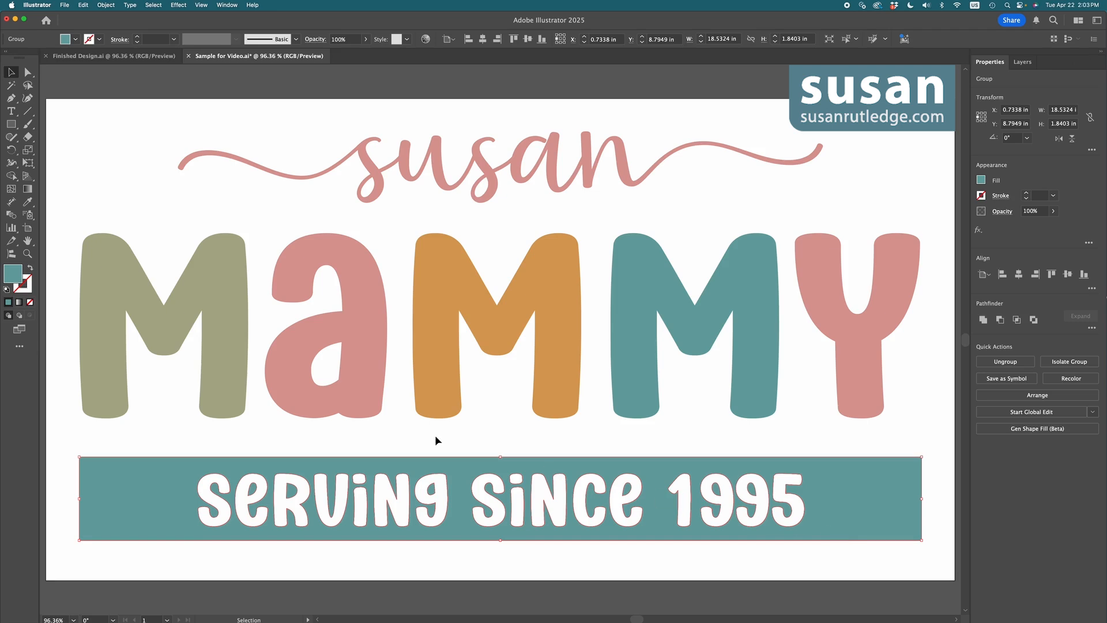
left_click_drag(95, 211, 867, 541)
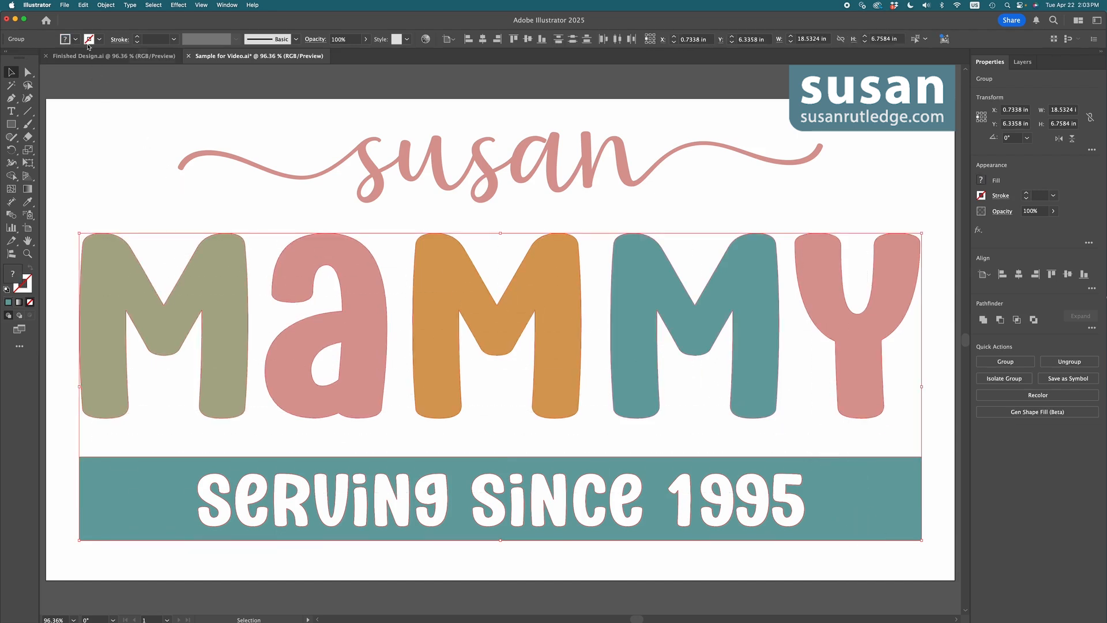
left_click(106, 6)
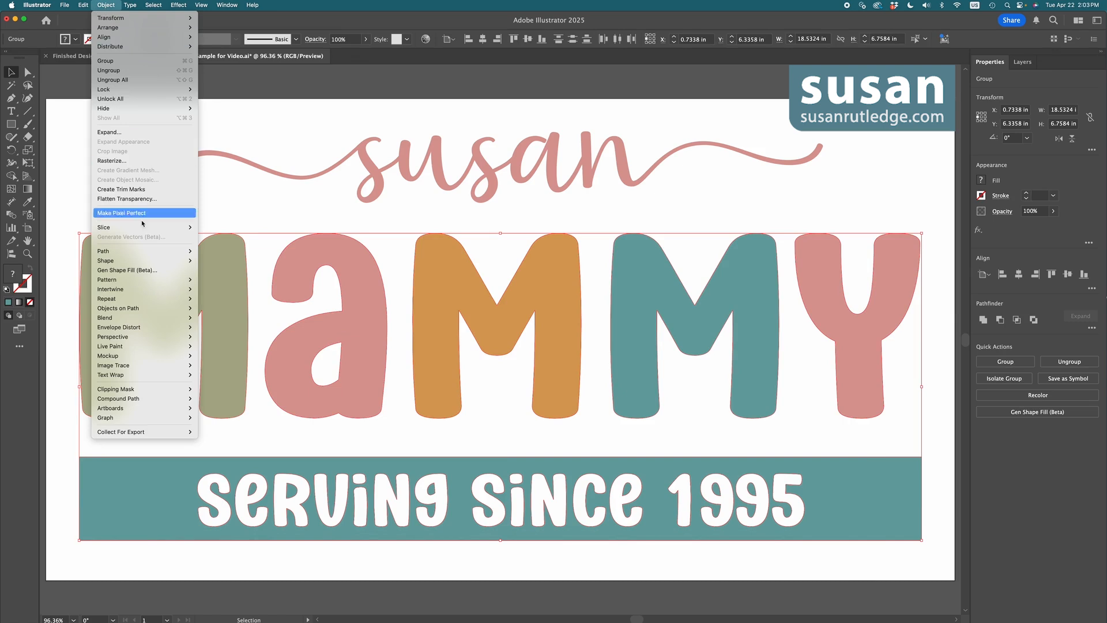
mouse_move(155, 403)
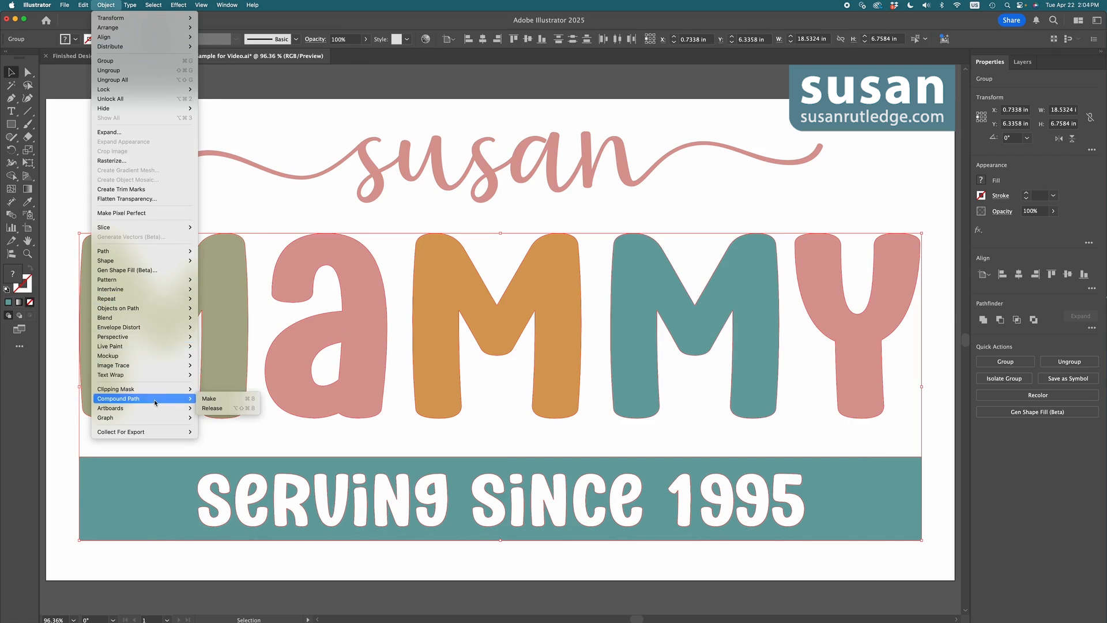
left_click(209, 399)
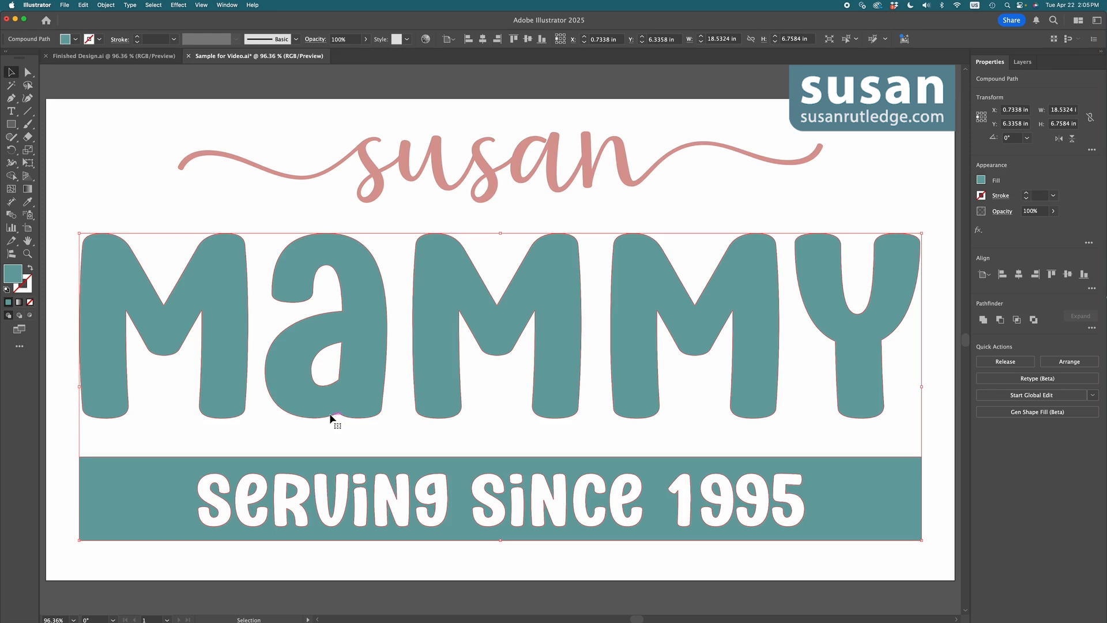
Place Grunge_Textures_17.png from the Desktop as a linked image, about 5.27 by 7.17 in, over the first letter and the banner's start
left_click(64, 7)
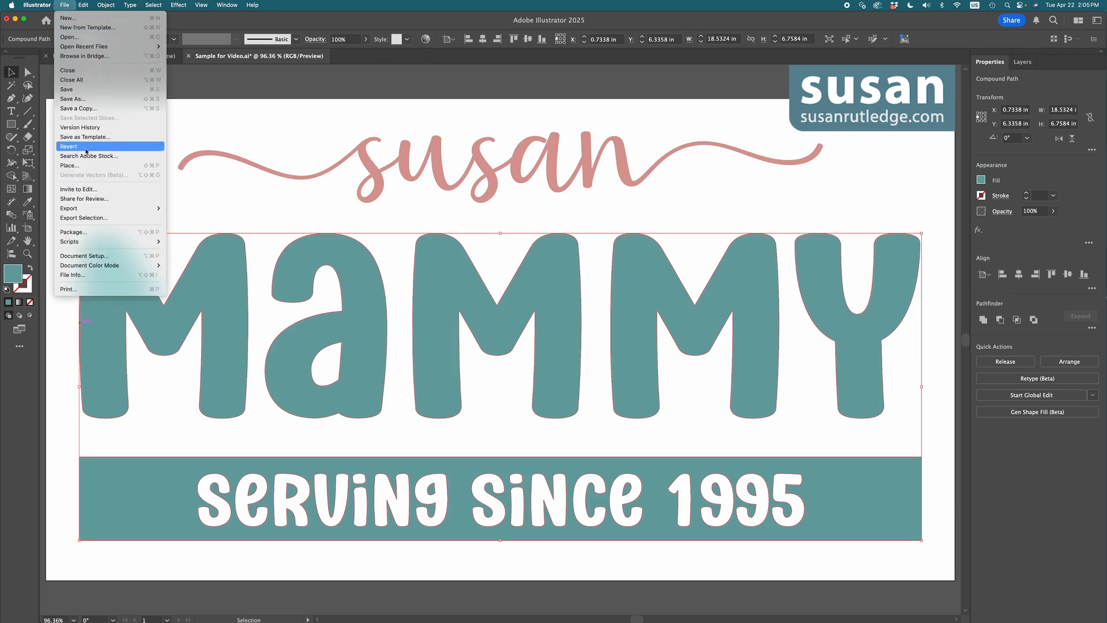
left_click(74, 167)
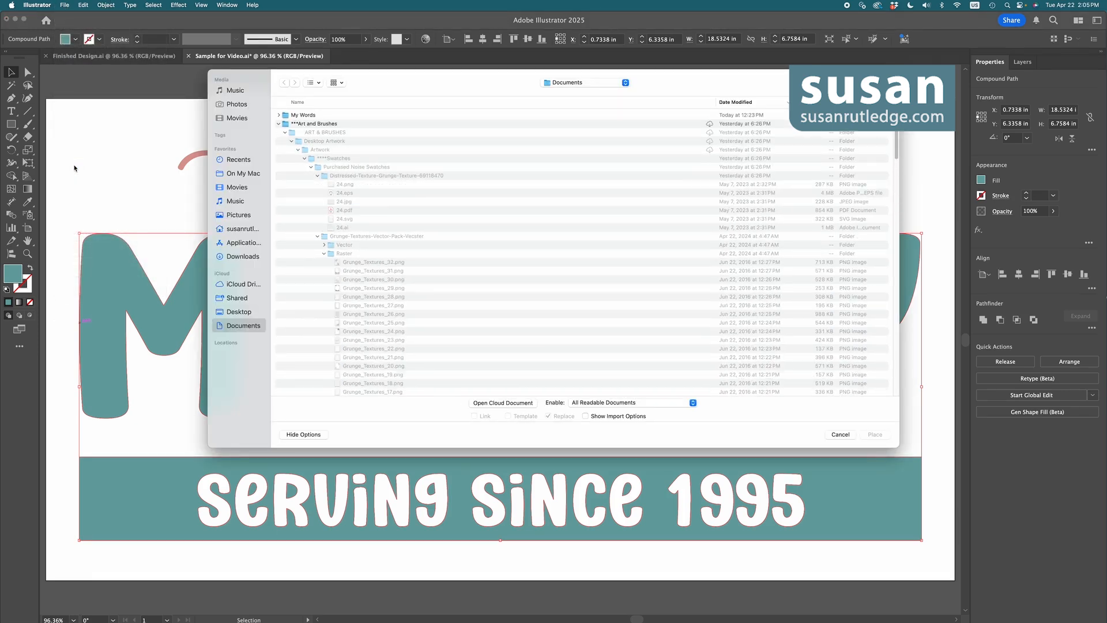
left_click(239, 311)
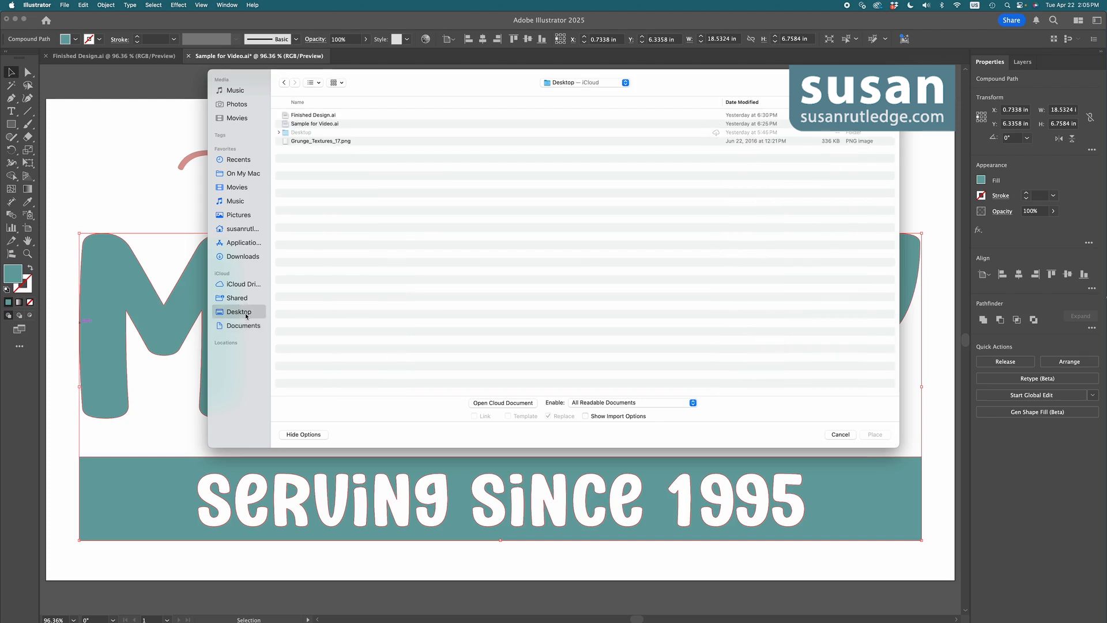
left_click(306, 141)
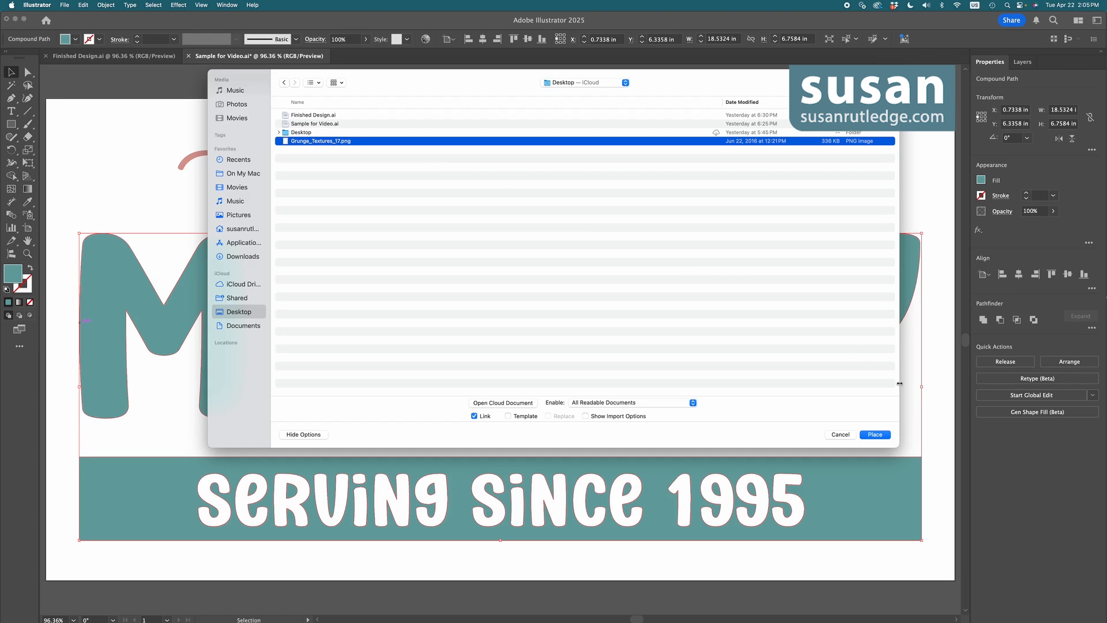
left_click(877, 434)
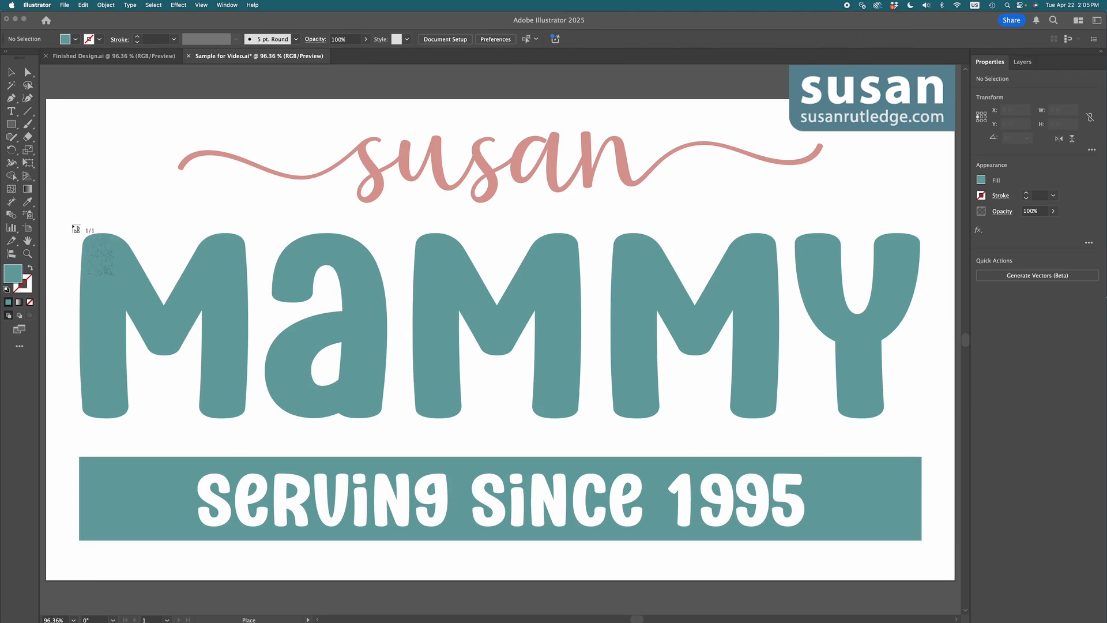
left_click_drag(72, 226, 533, 552)
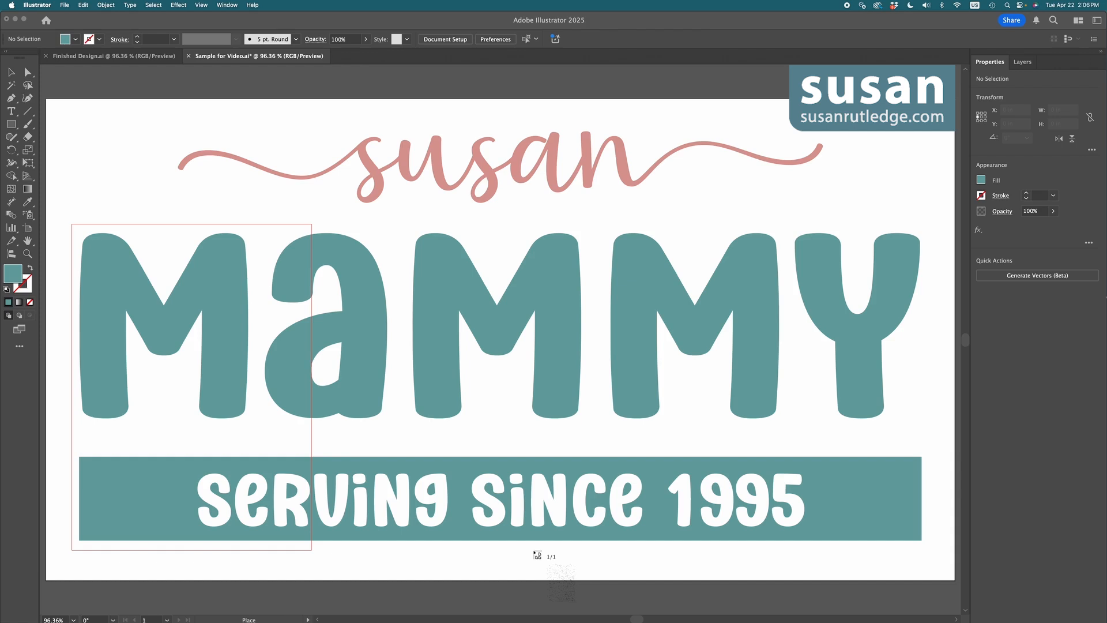
left_click_drag(537, 555, 537, 555)
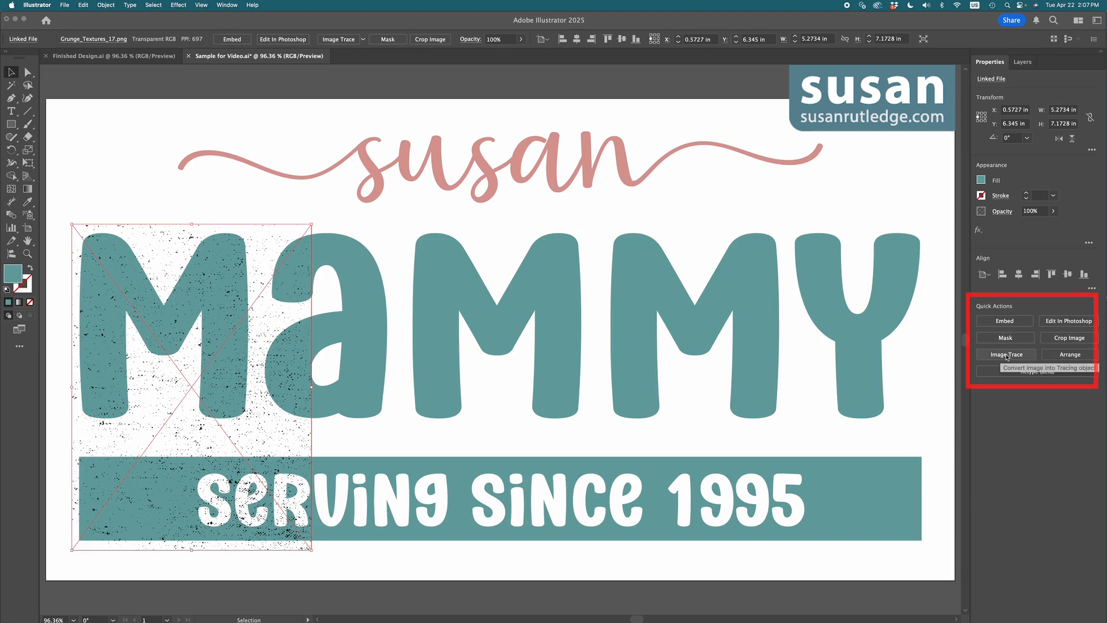
left_click(106, 5)
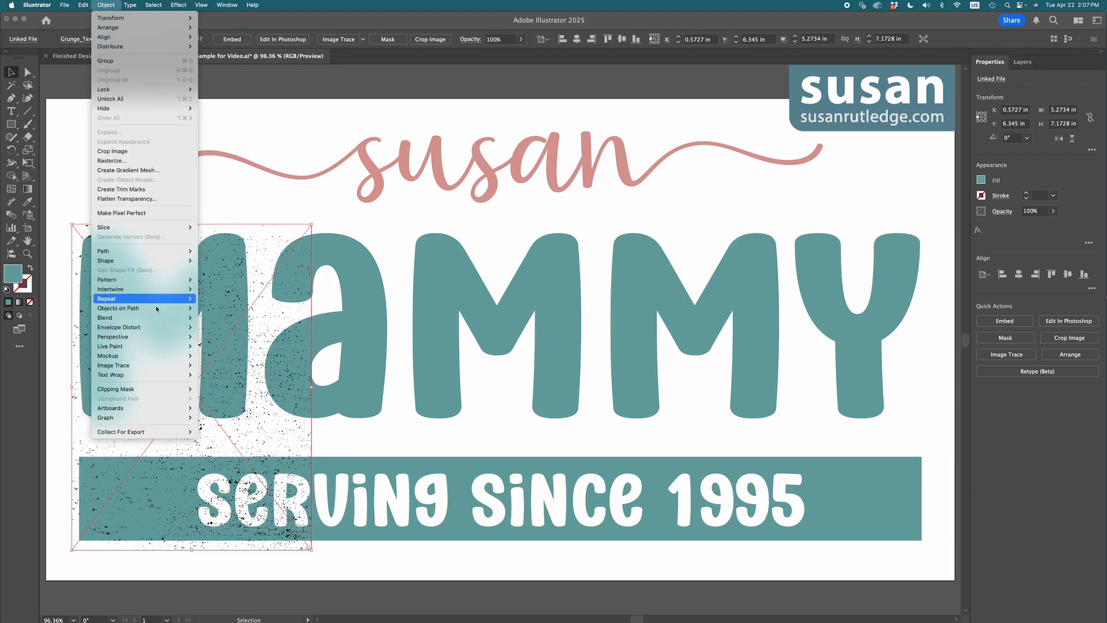
mouse_move(138, 369)
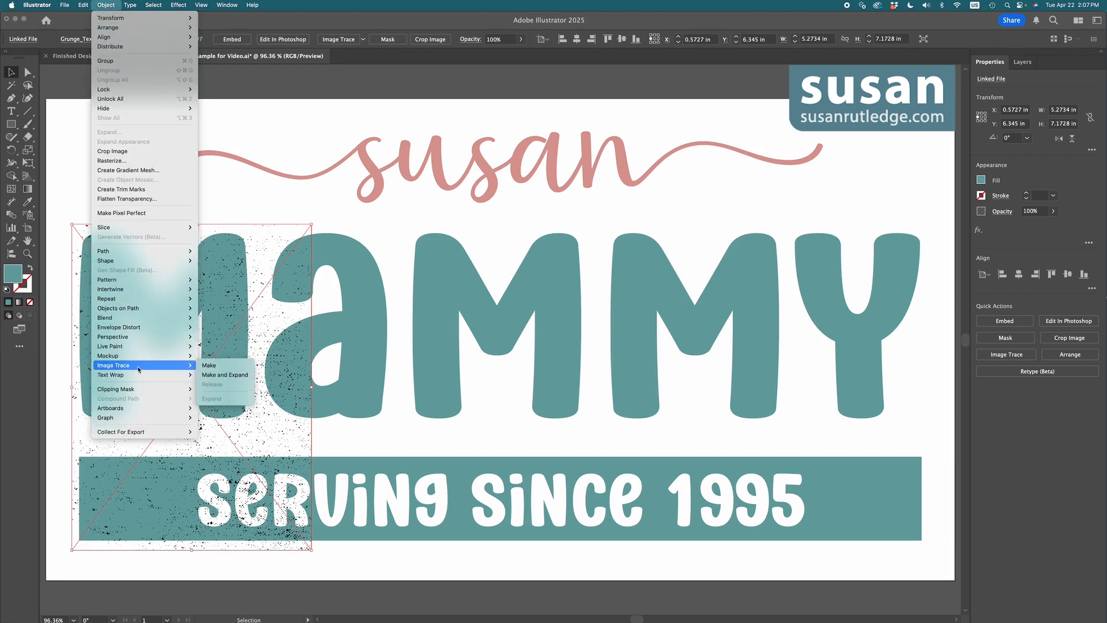
left_click(215, 368)
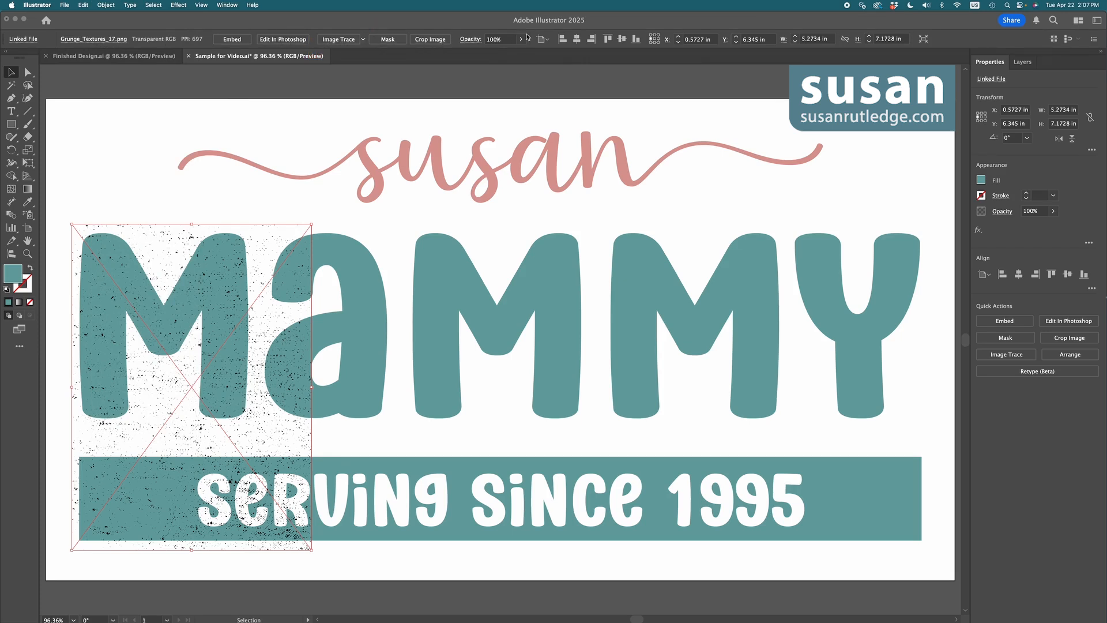
left_click(228, 5)
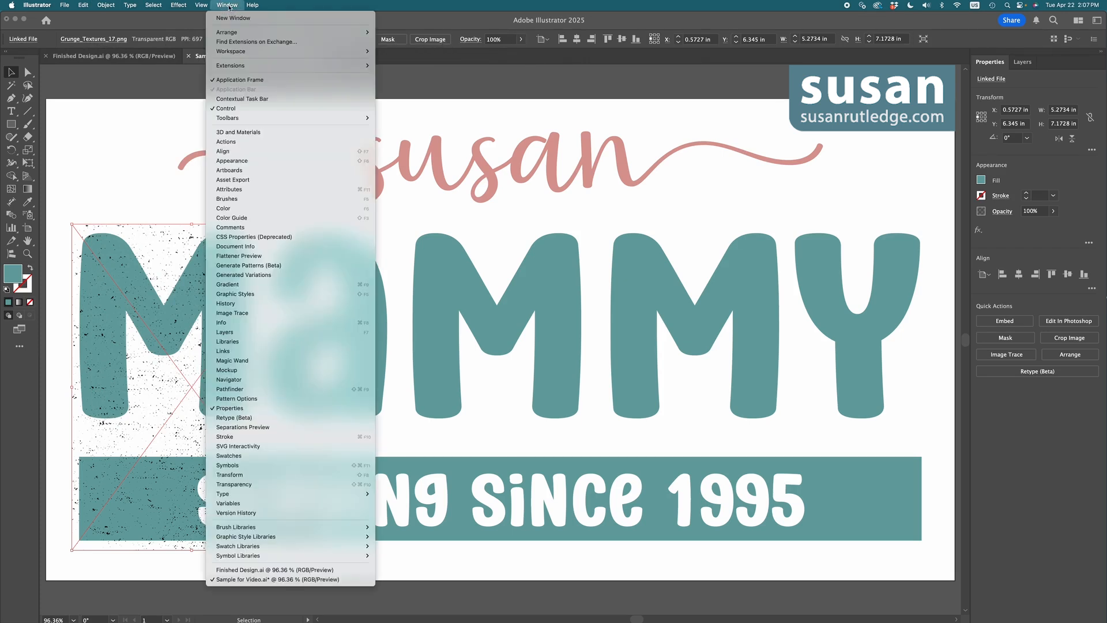
left_click(420, 67)
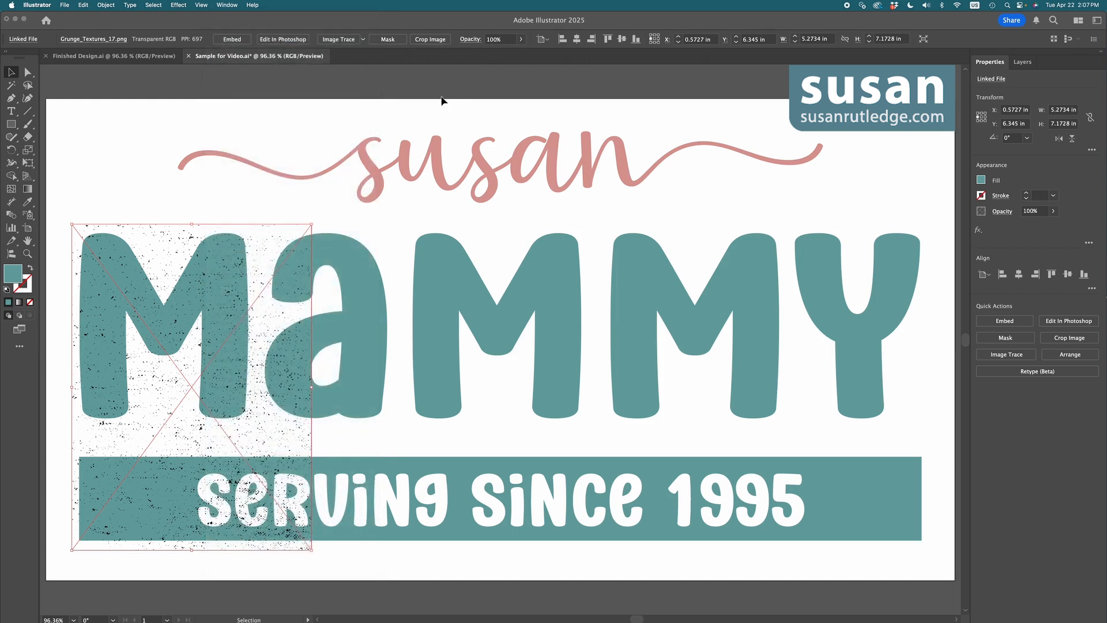
Image-trace the placed grunge texture and display its trace settings, keeping the mode at Black and White
left_click(341, 40)
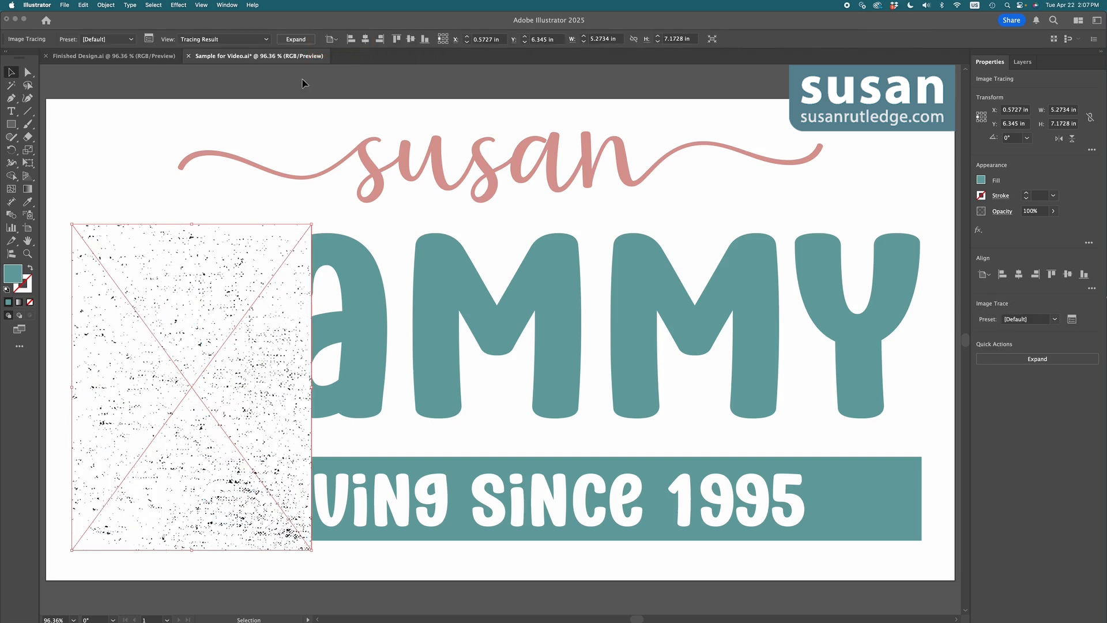
left_click(148, 39)
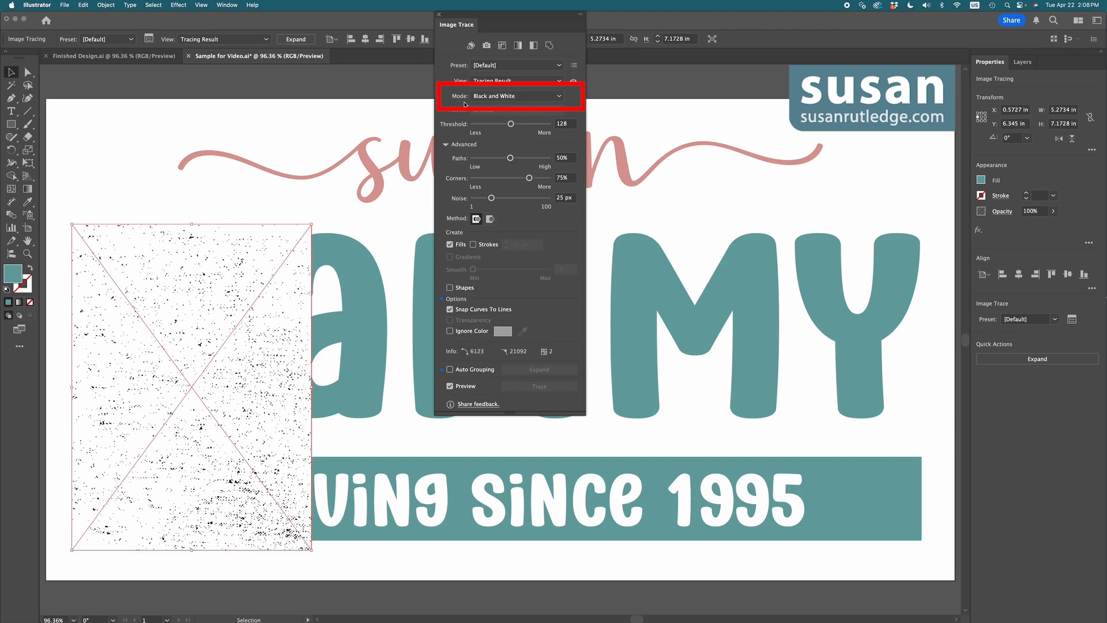
left_click(558, 100)
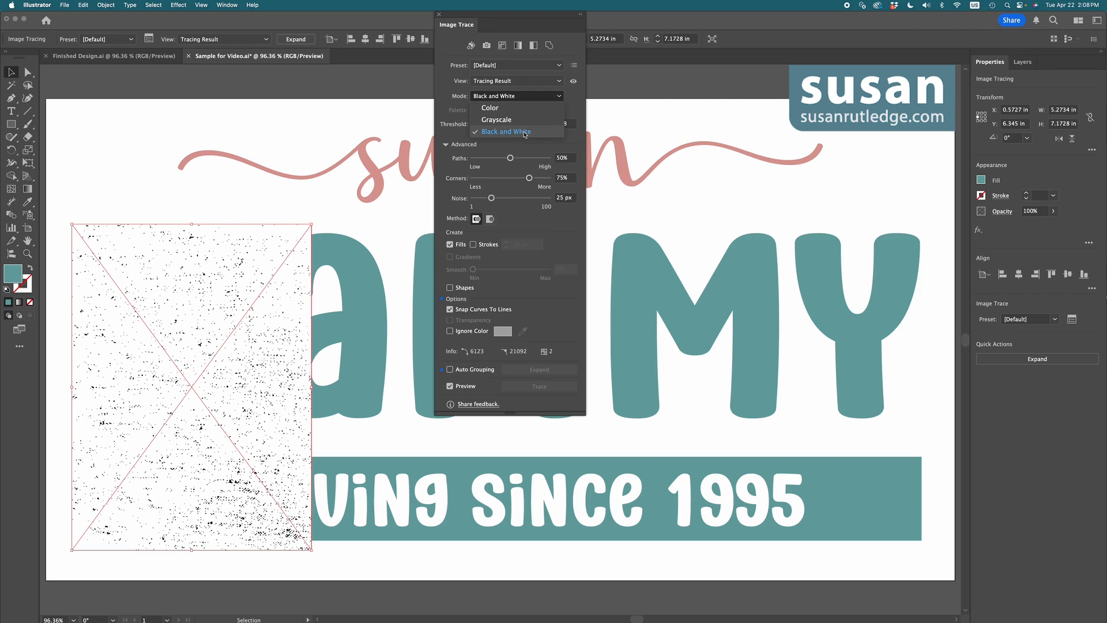
left_click(565, 102)
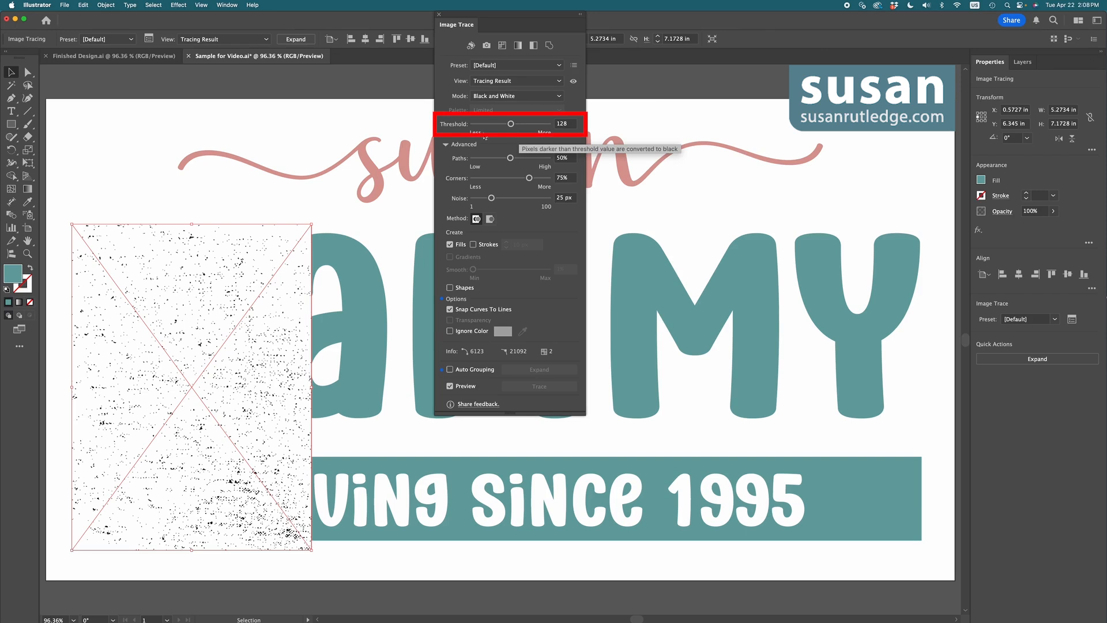
Set the Image Trace threshold of the grunge texture to 175
left_click_drag(510, 124, 533, 127)
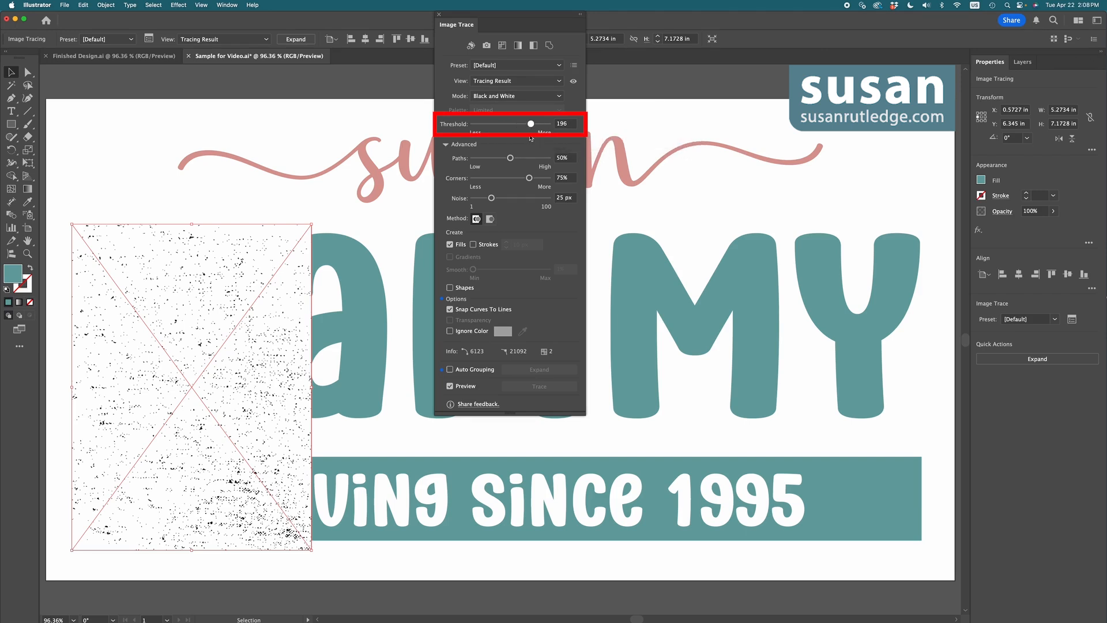
left_click(570, 124)
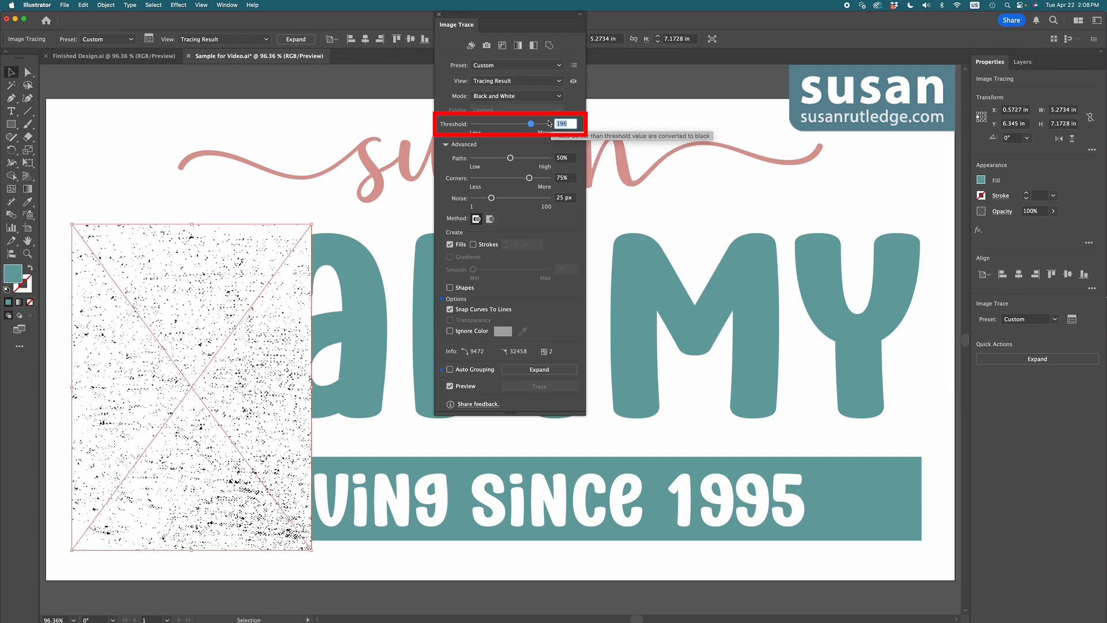
type("175")
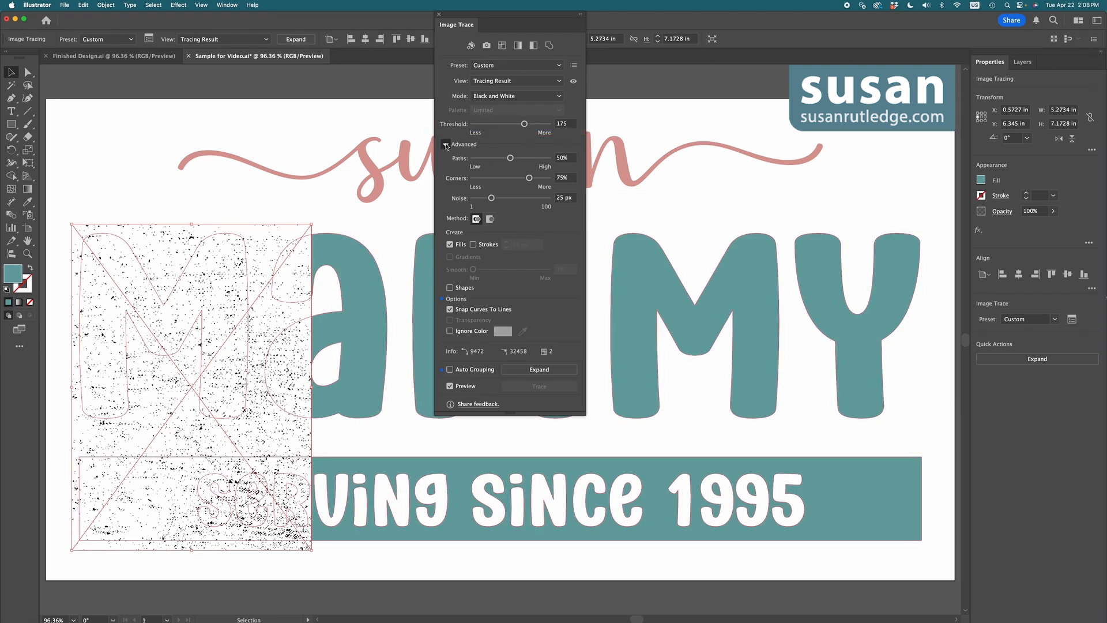
Set the grunge texture's trace paths to 75% and noise to 10 px
left_click(446, 145)
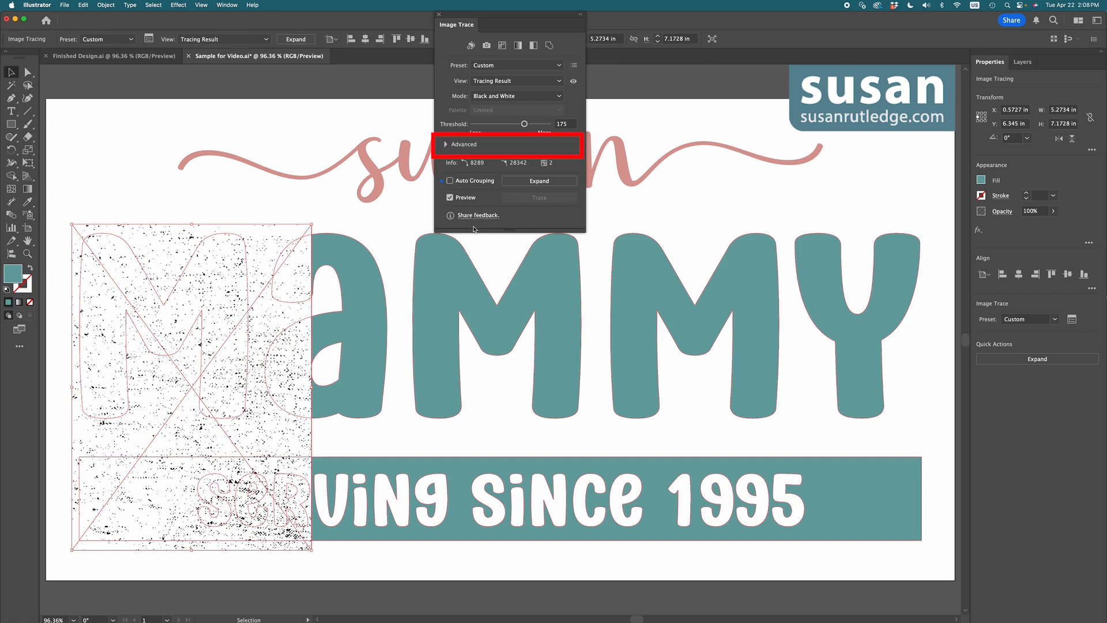
left_click(447, 144)
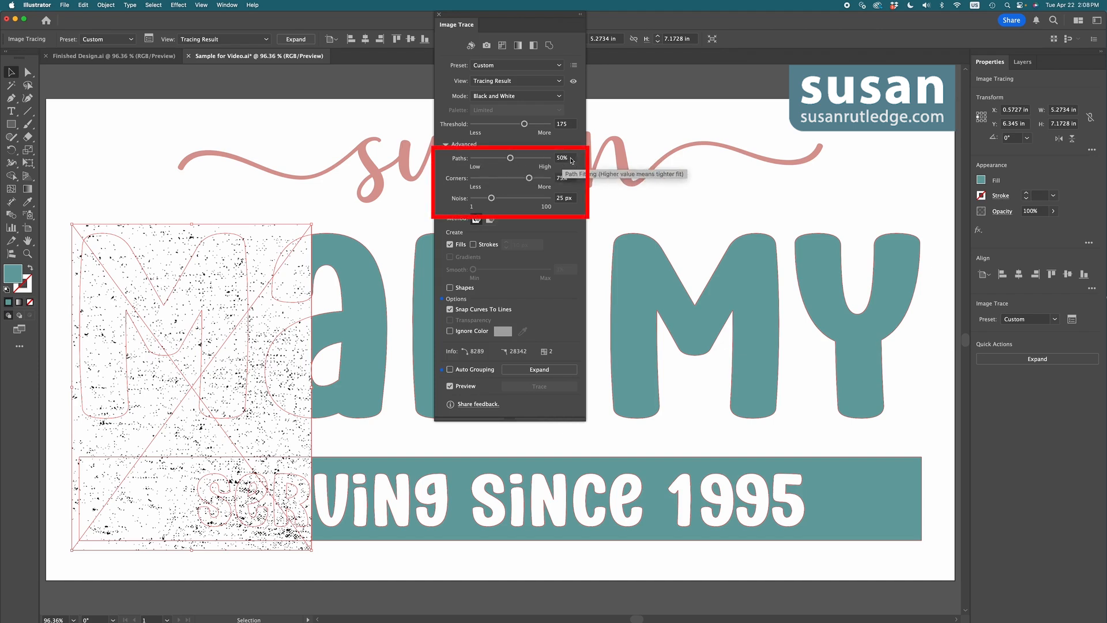
left_click(511, 157)
type("75")
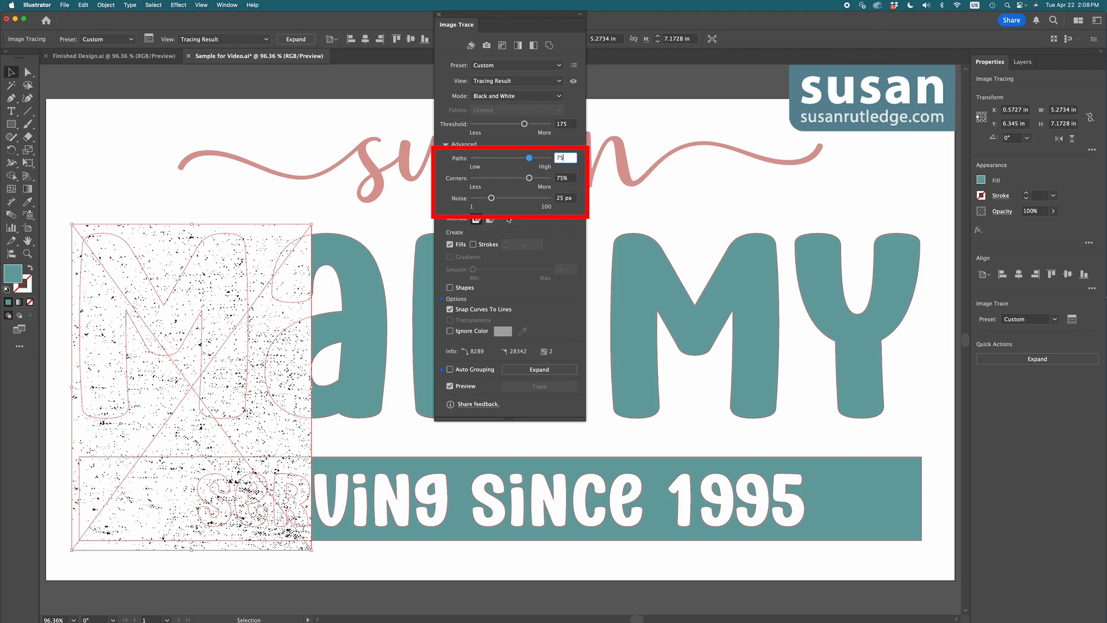
left_click(558, 199)
type("10")
key("Return")
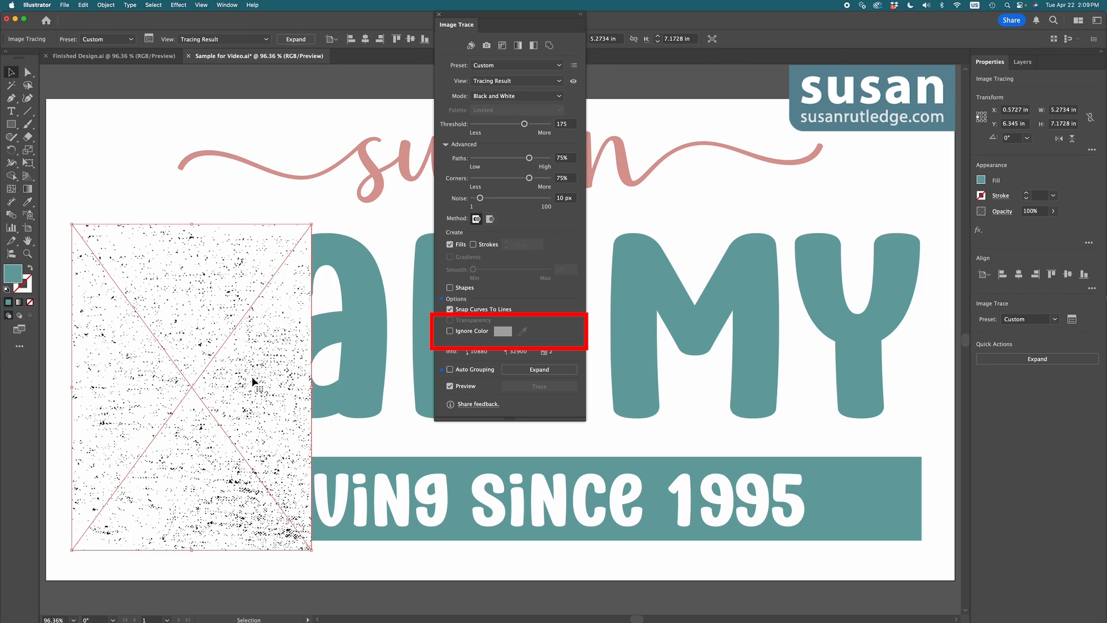
Ignore white in the texture's trace and expand the result into vector paths
left_click(450, 332)
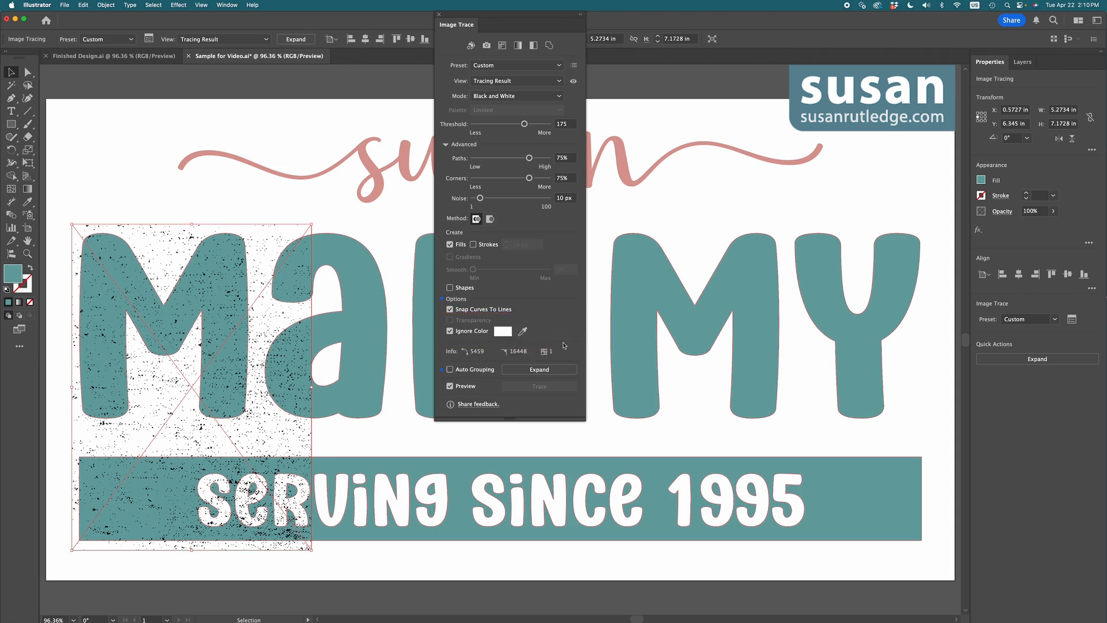
left_click(544, 371)
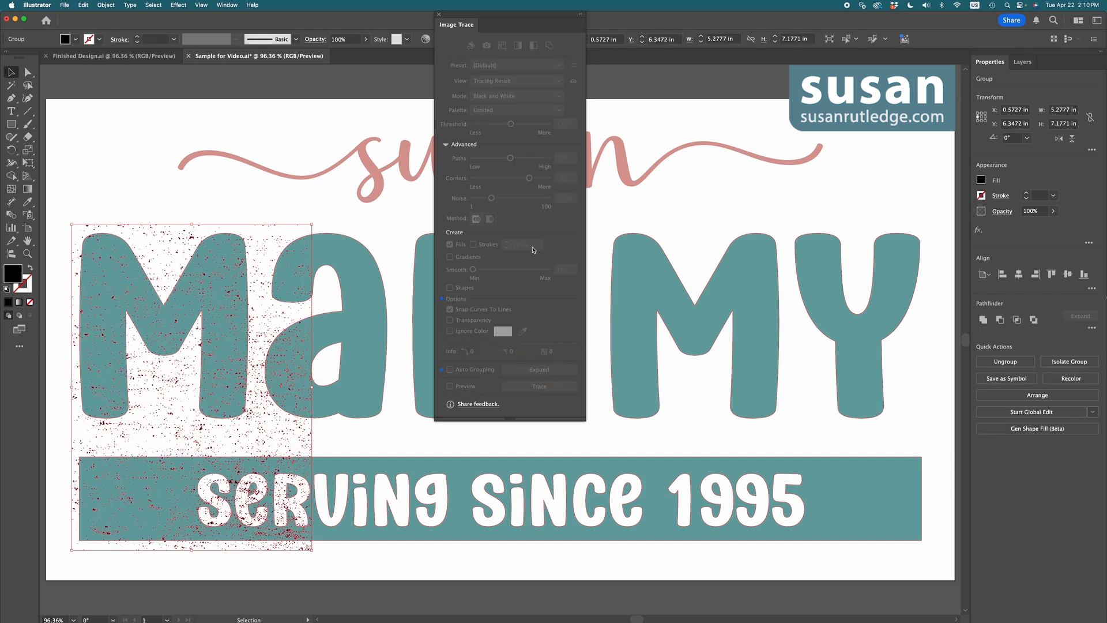
left_click(440, 15)
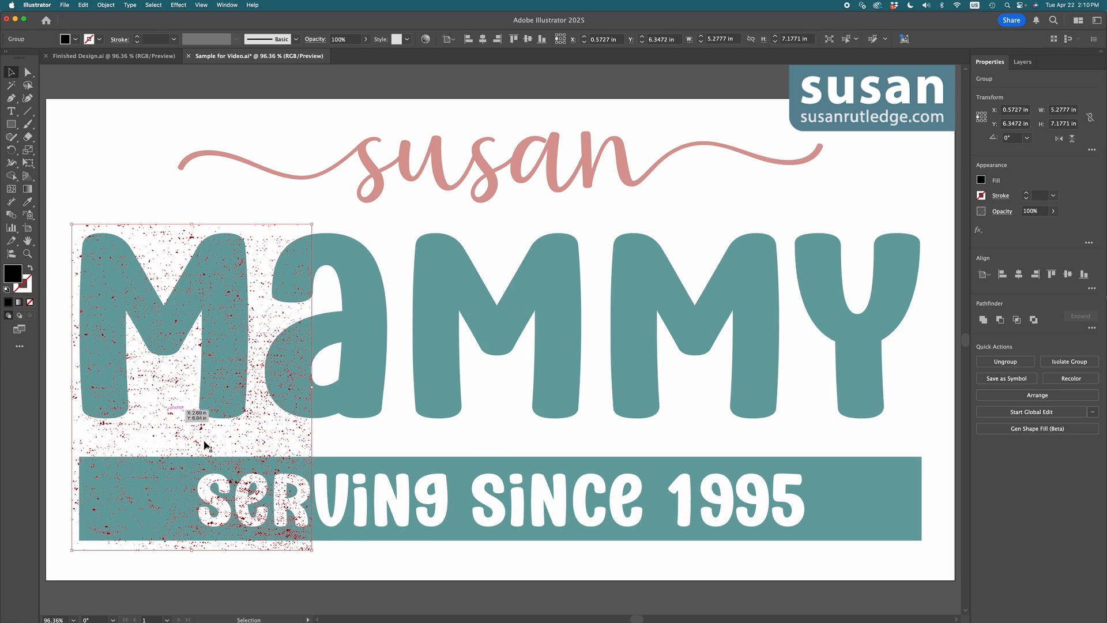
Make the expanded grunge texture a single compound path
left_click(106, 5)
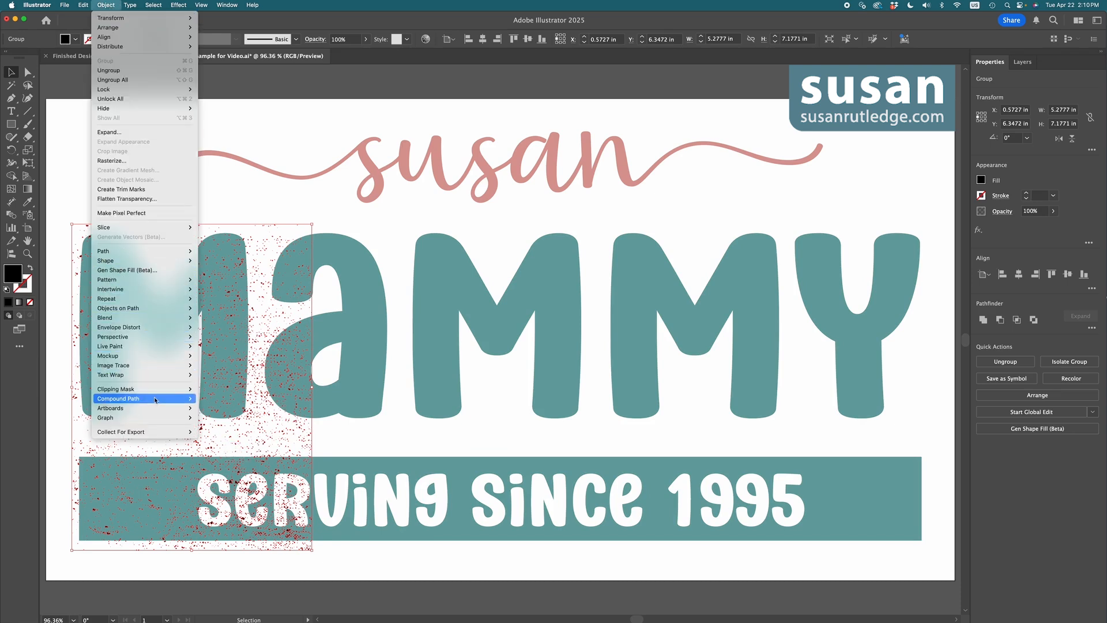
mouse_move(155, 398)
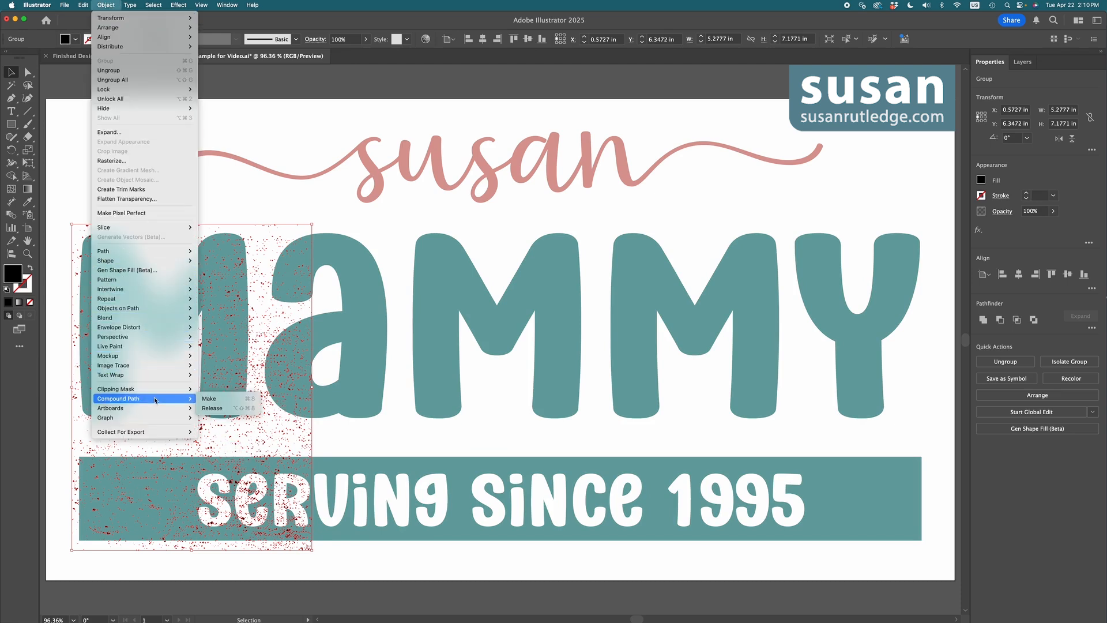
left_click(218, 399)
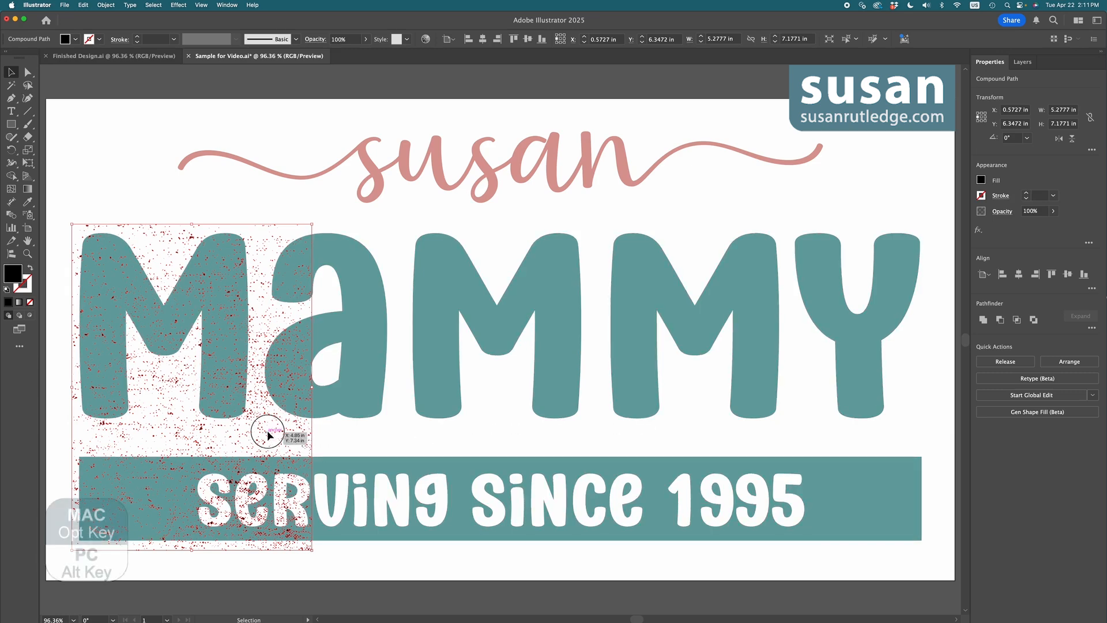
Duplicate the grunge texture side by side three times to cover the whole "mammy" word and banner
left_click_drag(271, 432, 507, 437)
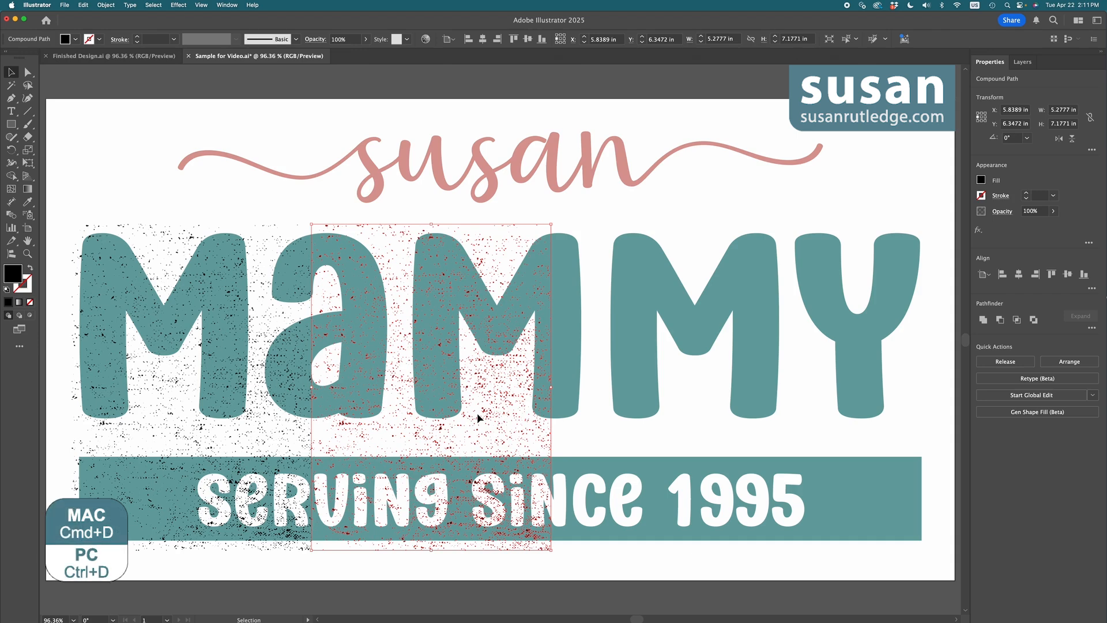
key("super+d")
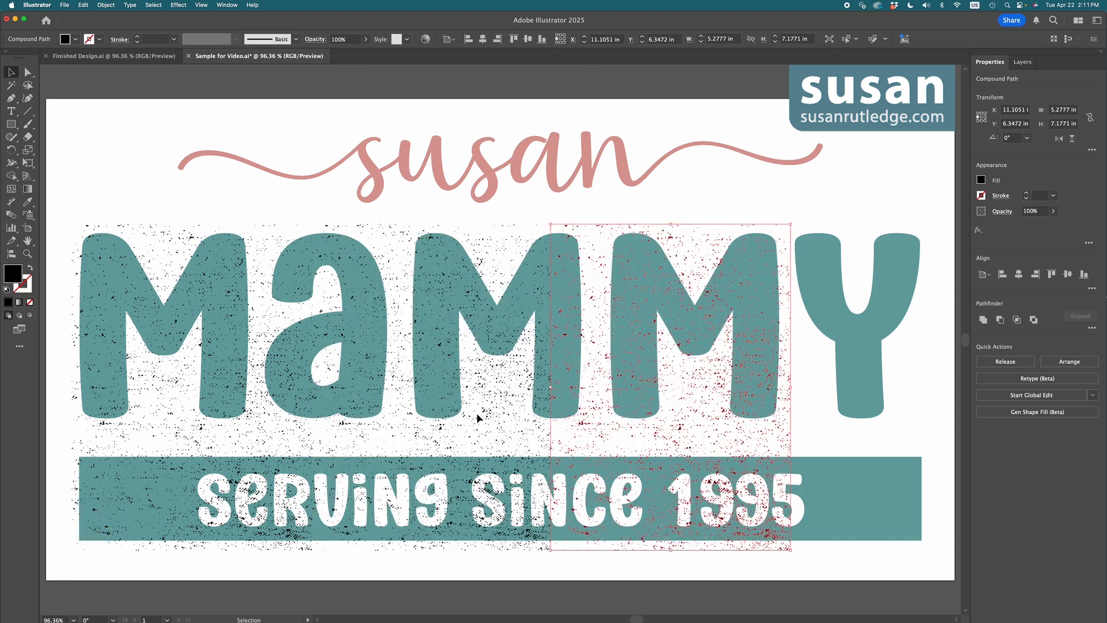
key("super+d")
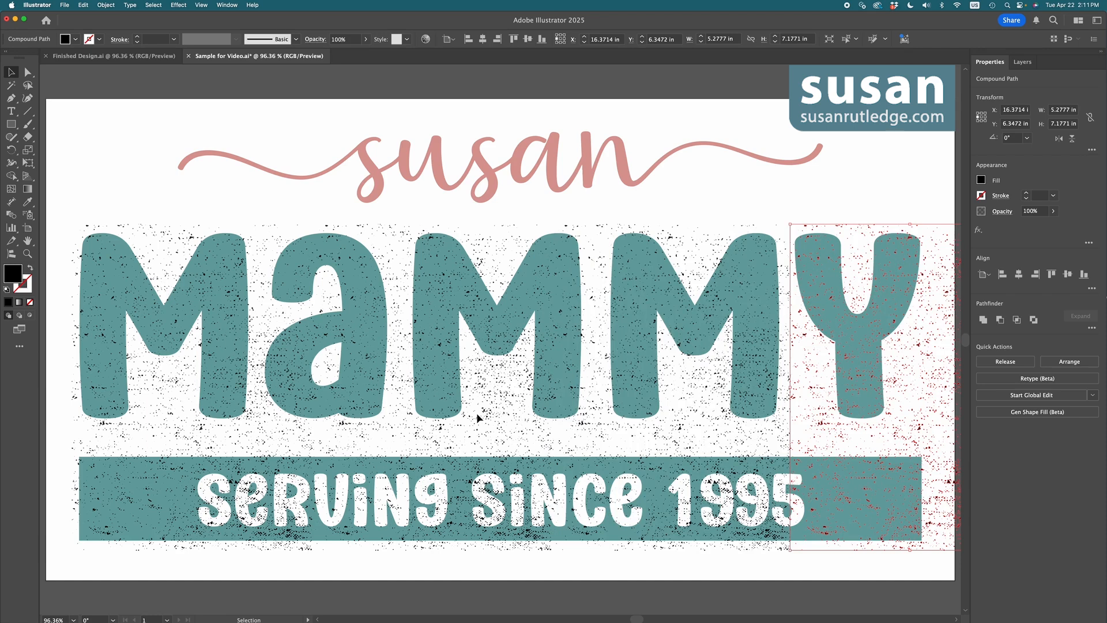
left_click(663, 461)
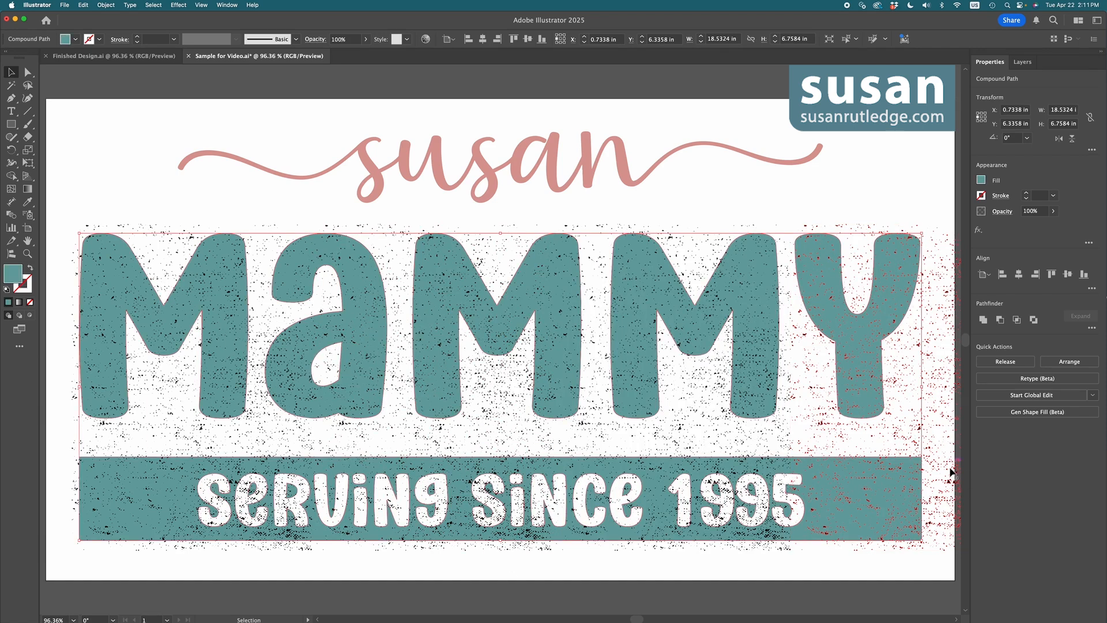
left_click_drag(941, 445, 936, 442)
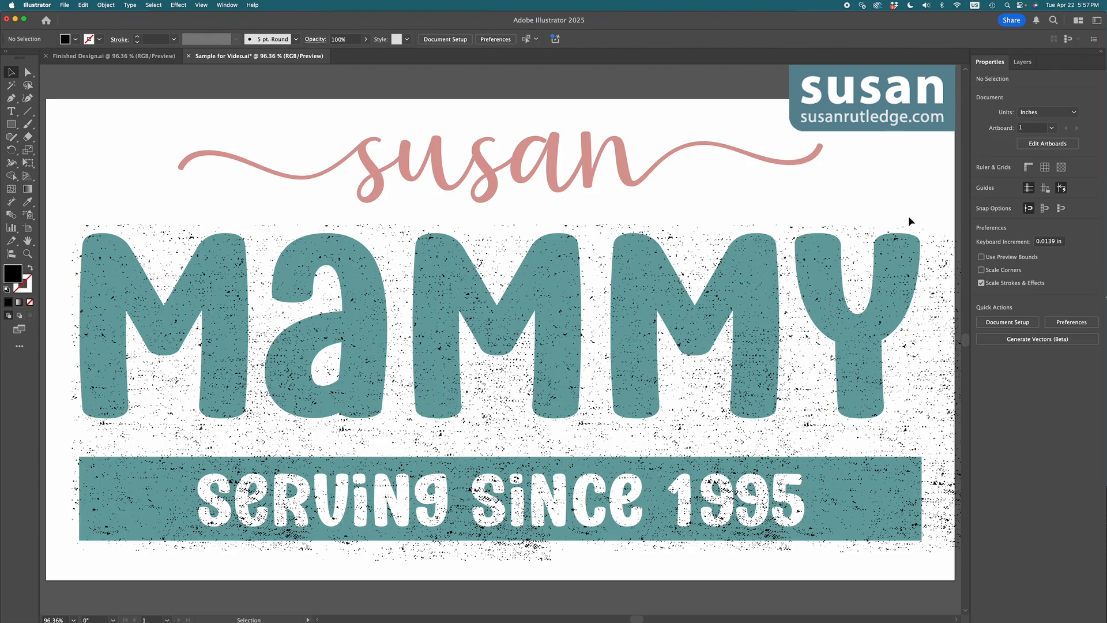
Thicken all four grunge texture pieces with a 1 pt black stroke
left_click(167, 231)
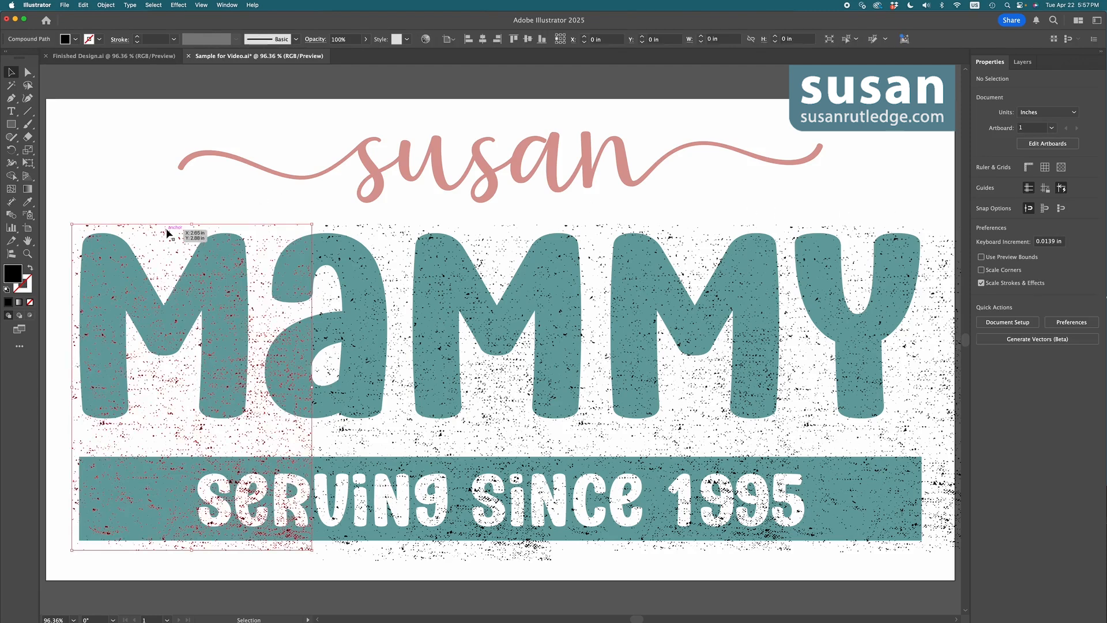
left_click(380, 228, "shift")
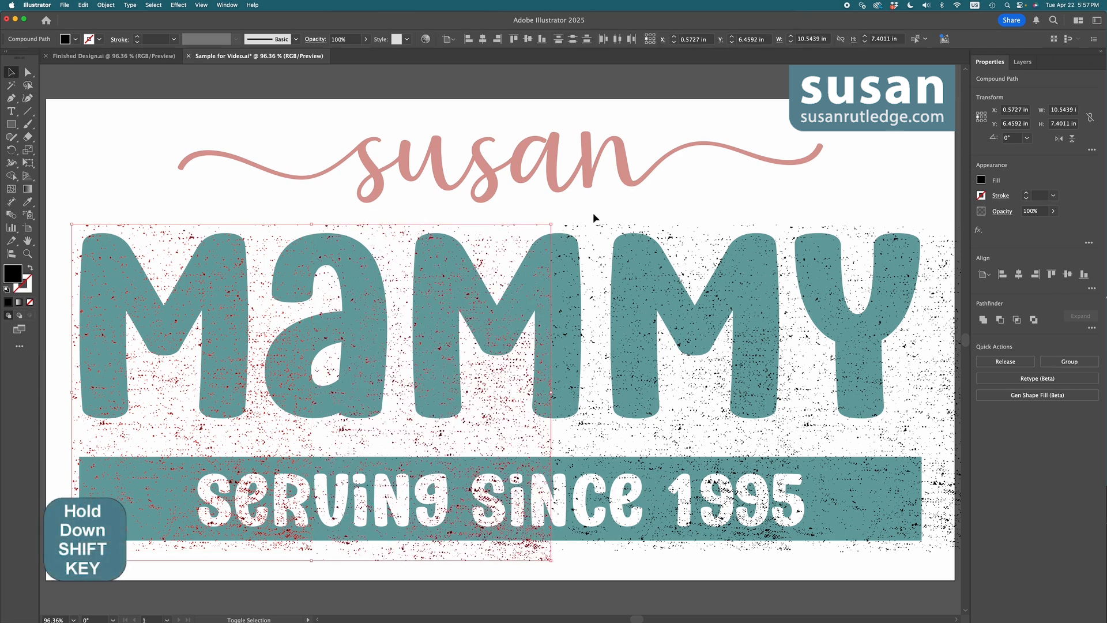
left_click(600, 229, "shift")
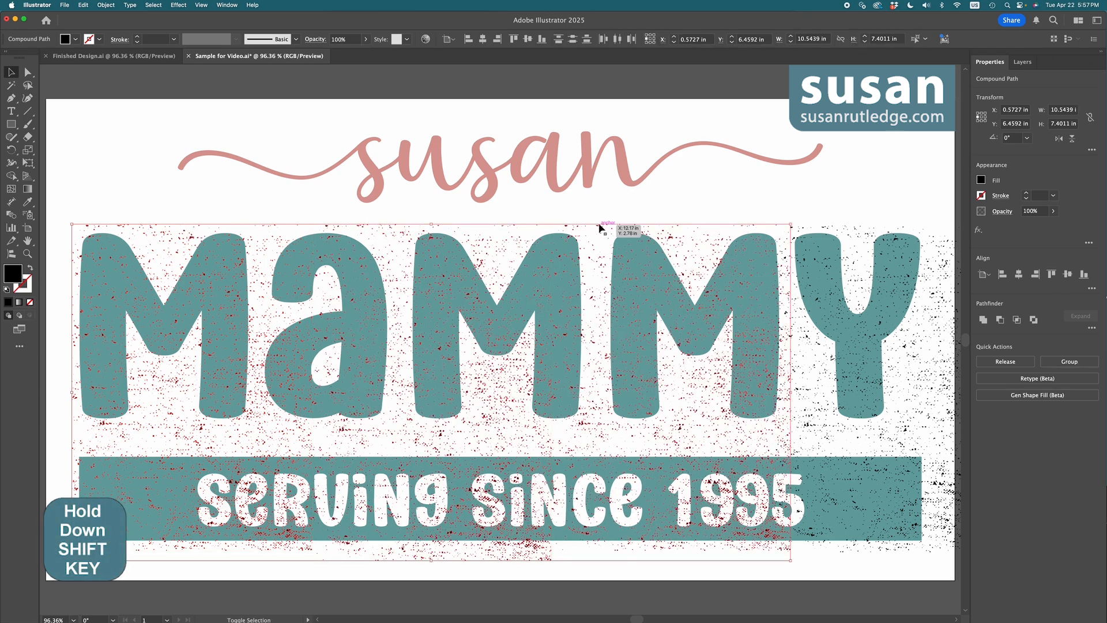
left_click(855, 230, "shift")
left_click(855, 230, "shift")
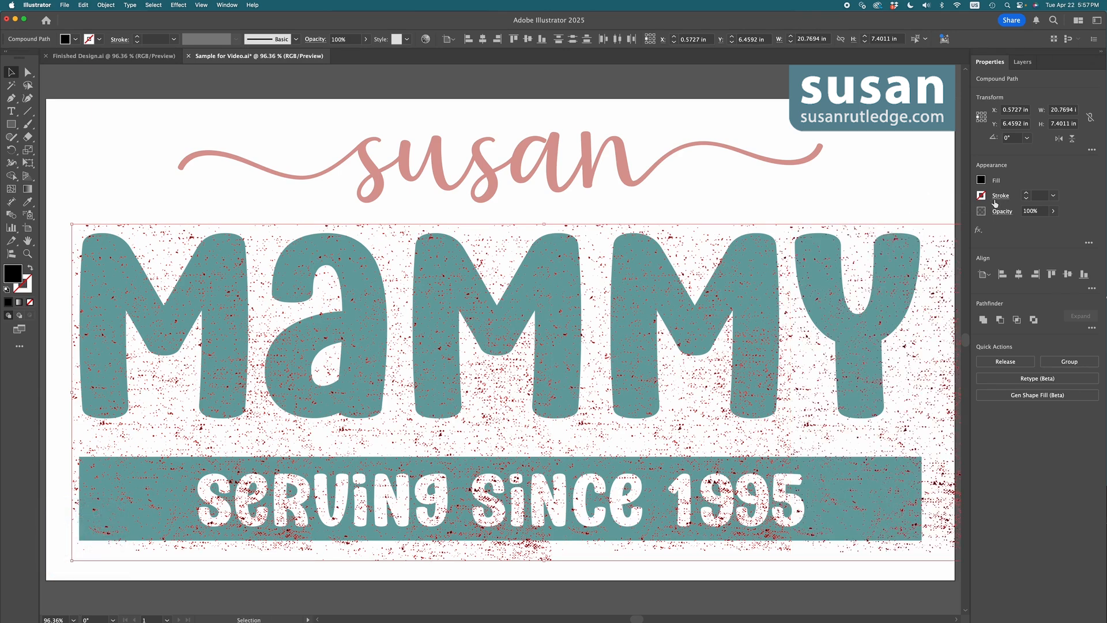
left_click(1026, 194)
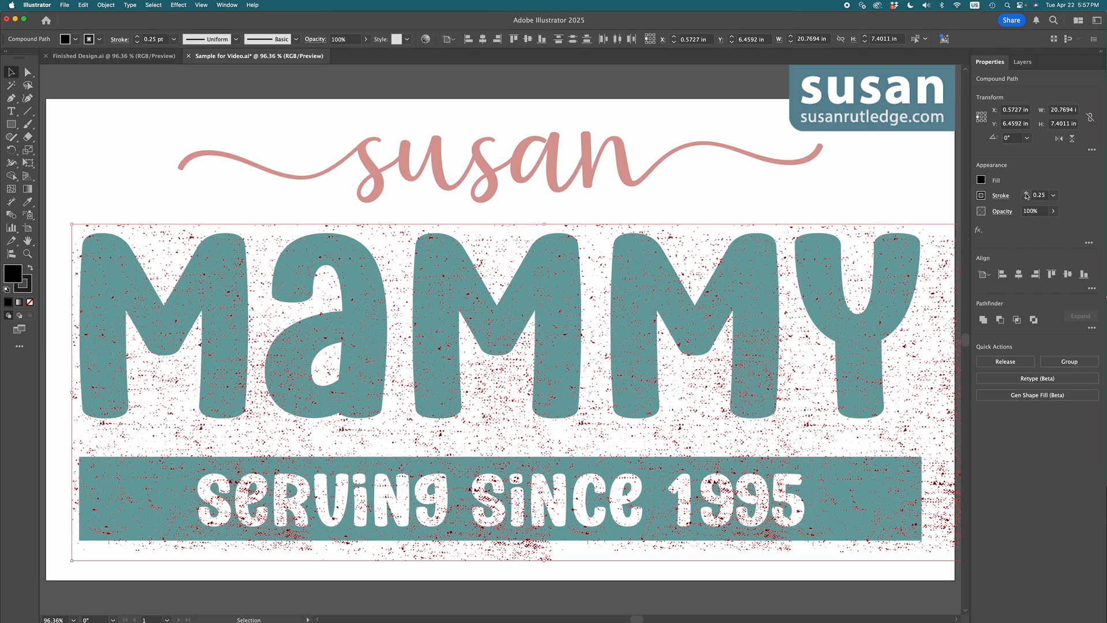
left_click(1026, 193)
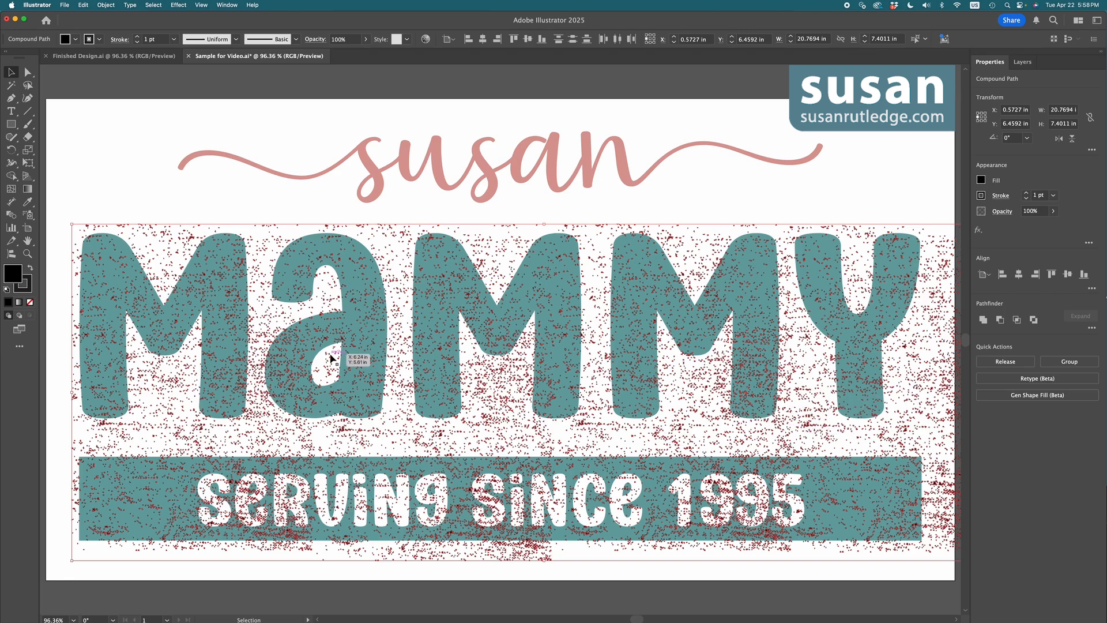
Expand the fill and stroke of the four grunge textures, and deselect them
left_click(106, 5)
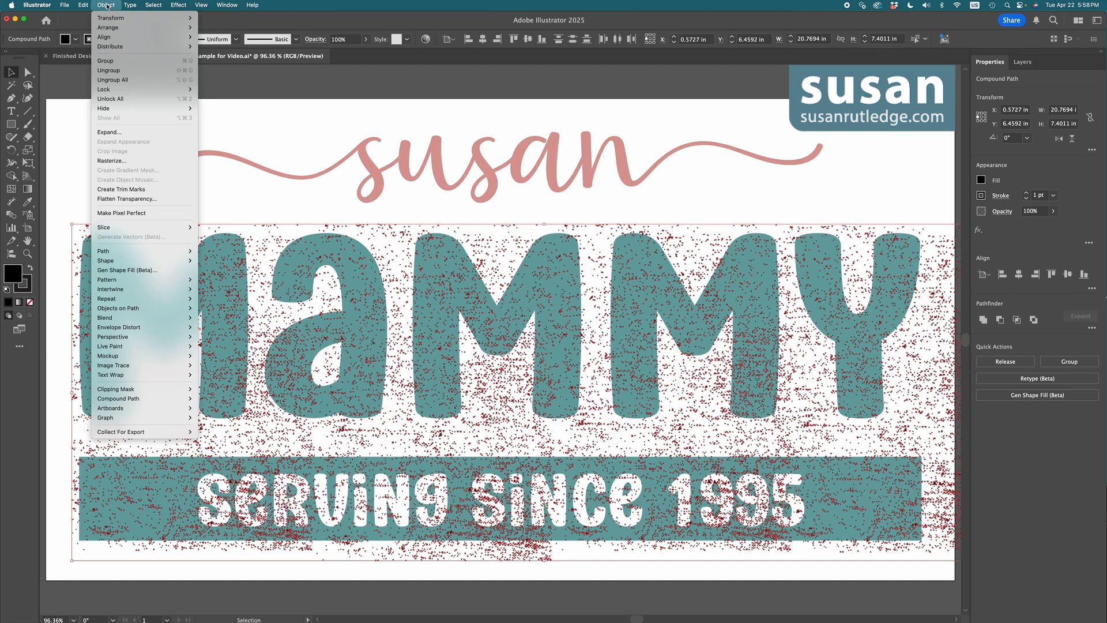
left_click(116, 133)
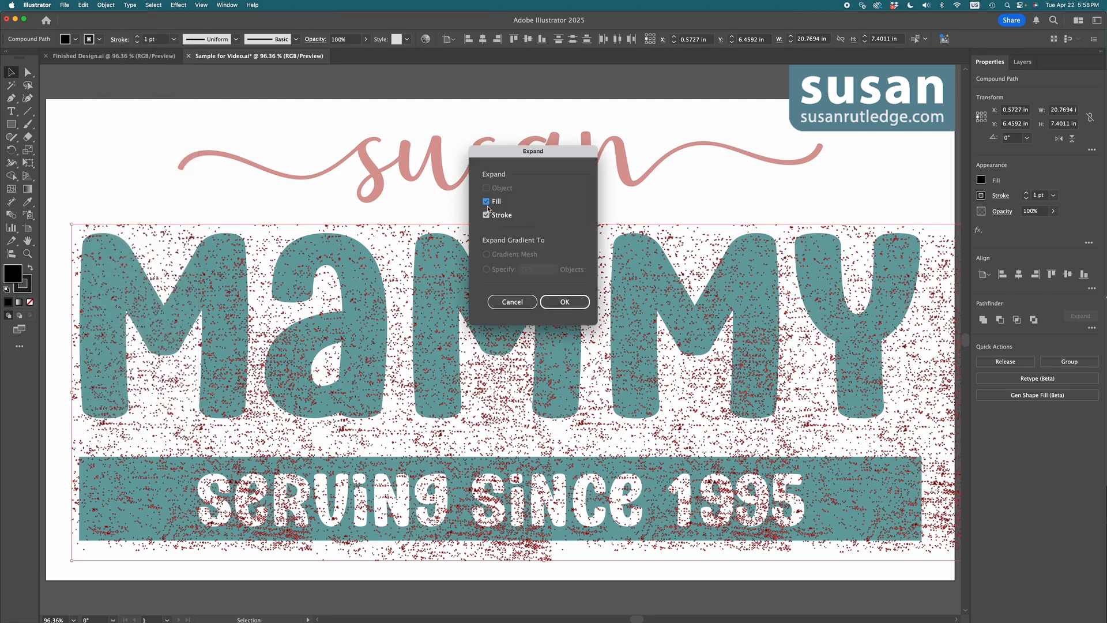
left_click(571, 305)
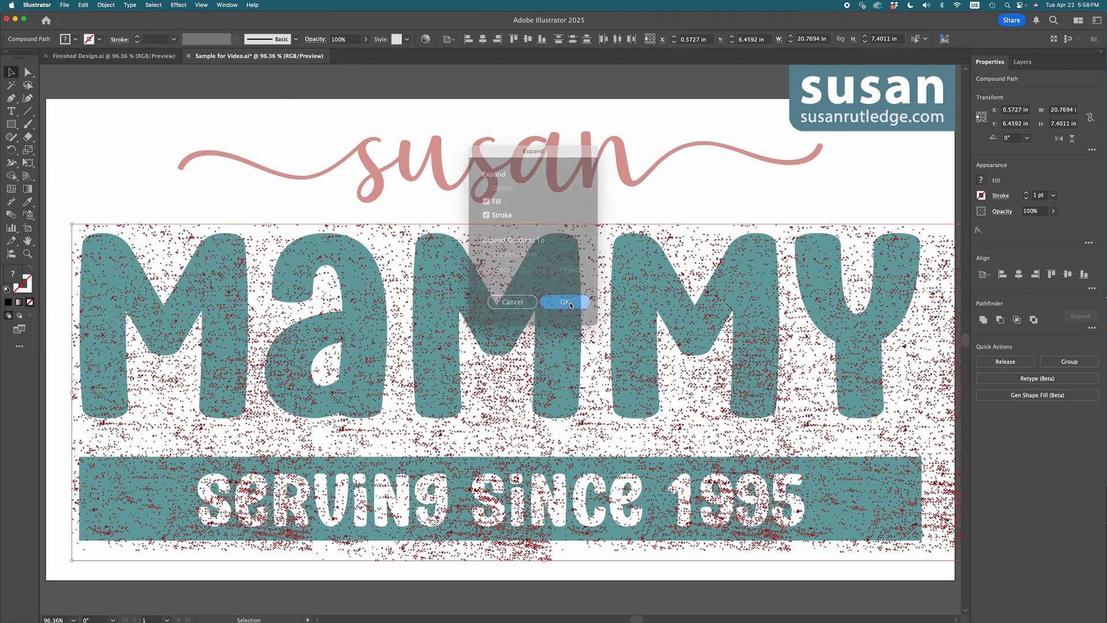
left_click(84, 203)
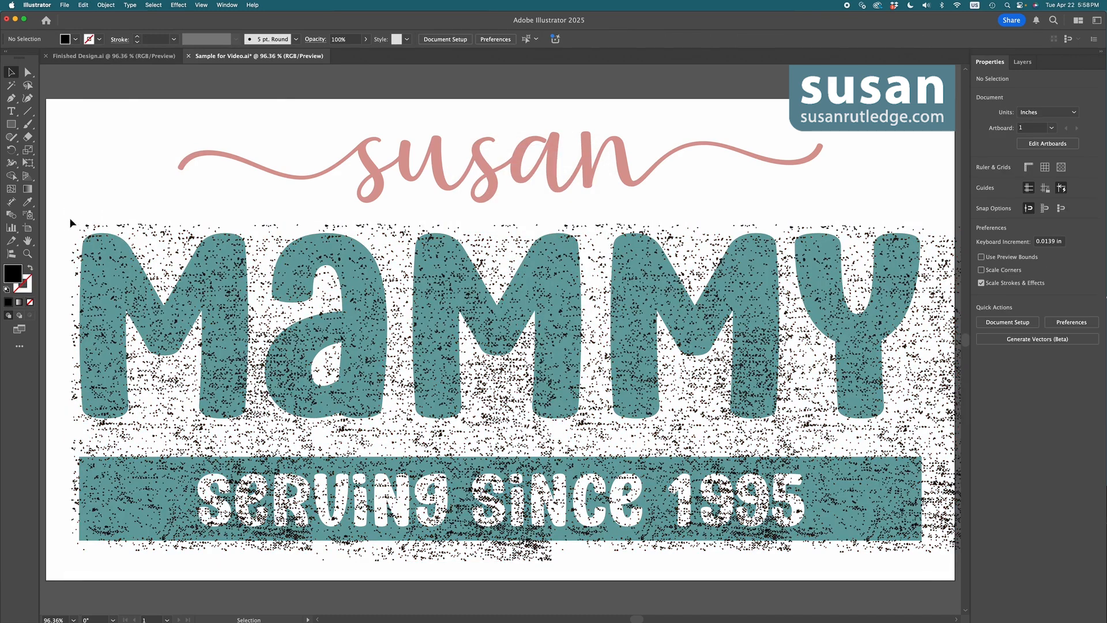
Cut the grunge textures out of the teal "mammy" and banner shape with Minus Front
left_click_drag(61, 218, 930, 555)
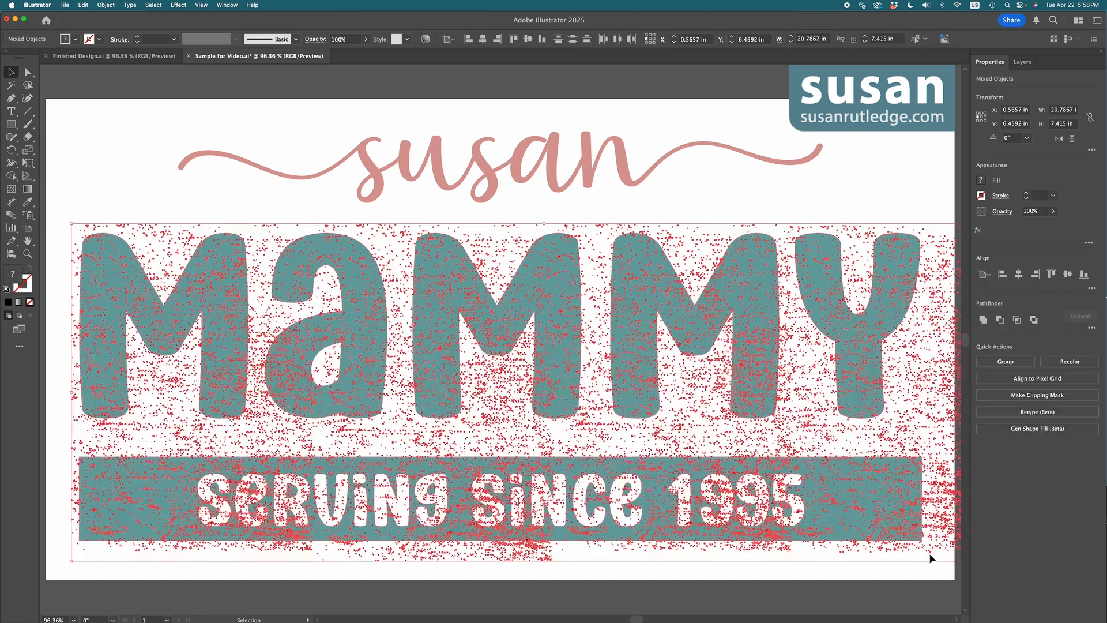
left_click(1001, 321)
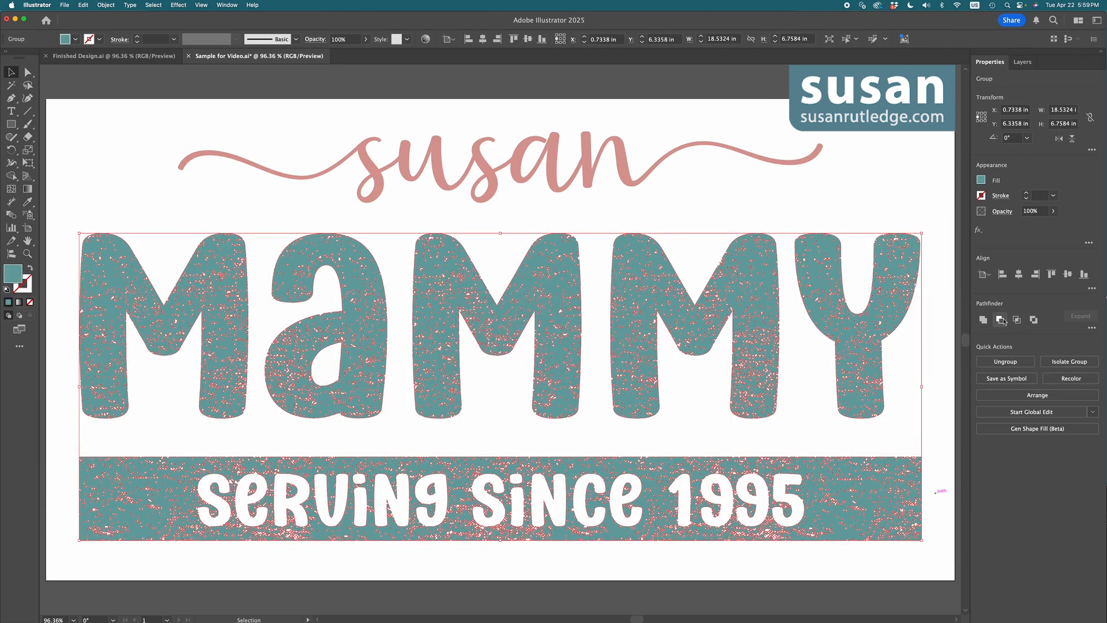
left_click(859, 211)
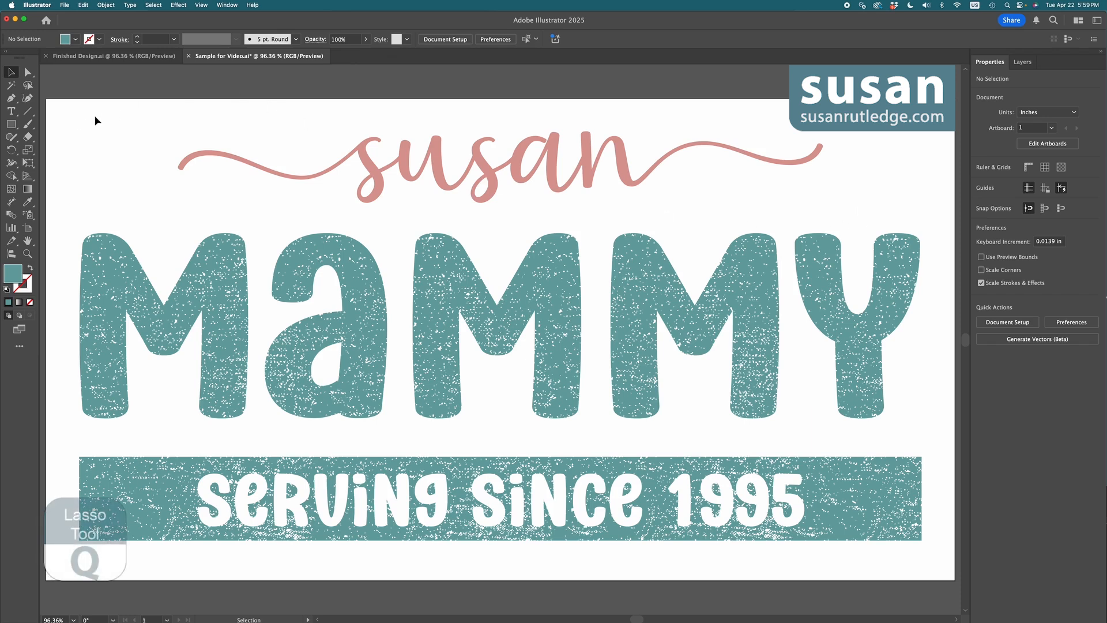
Lasso the first letter "M" of "mammy" and fill it with the olive green swatch
left_click(28, 85)
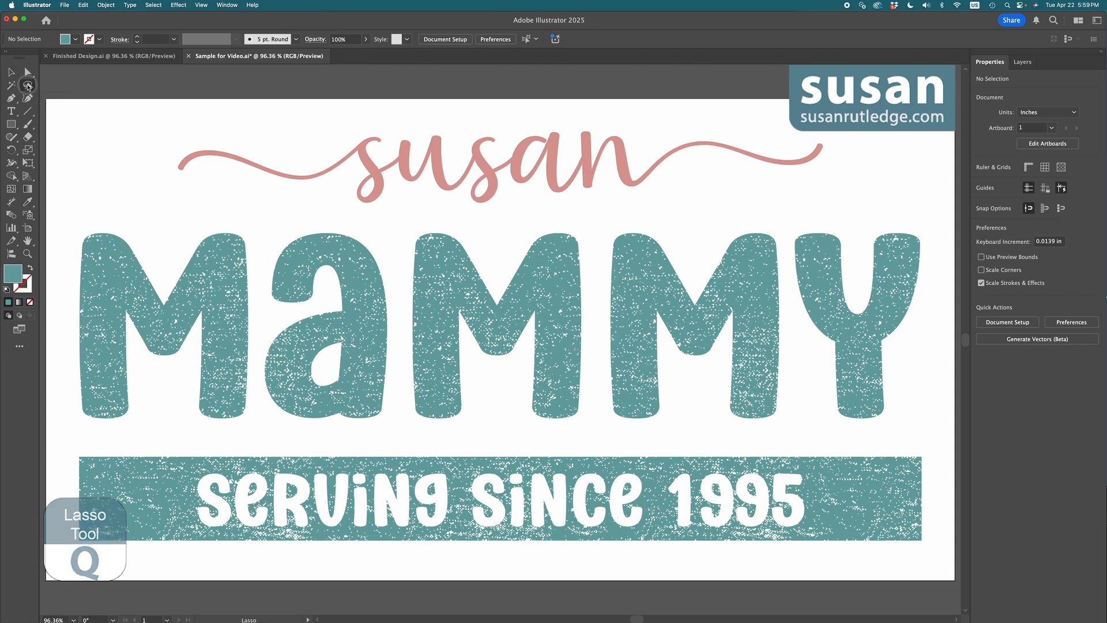
mouse_move(101, 220)
left_mouse_down()
mouse_move(69, 232)
mouse_move(59, 258)
mouse_move(67, 415)
mouse_move(96, 432)
mouse_move(173, 421)
mouse_move(227, 436)
mouse_move(259, 404)
mouse_move(259, 241)
mouse_move(235, 214)
mouse_move(116, 220)
left_mouse_up()
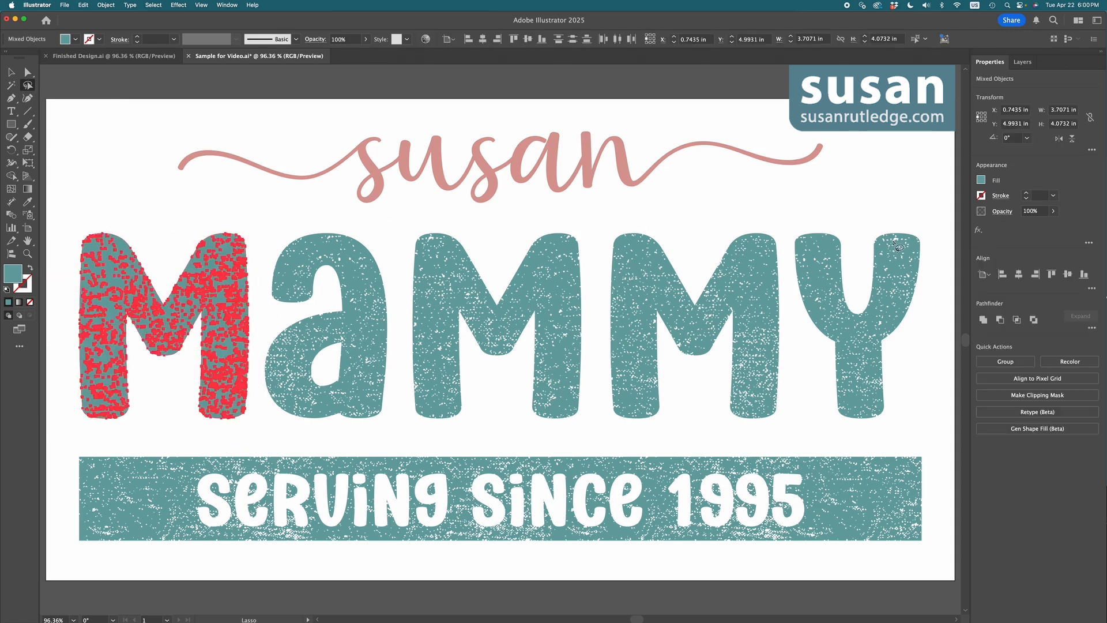
left_click(981, 179)
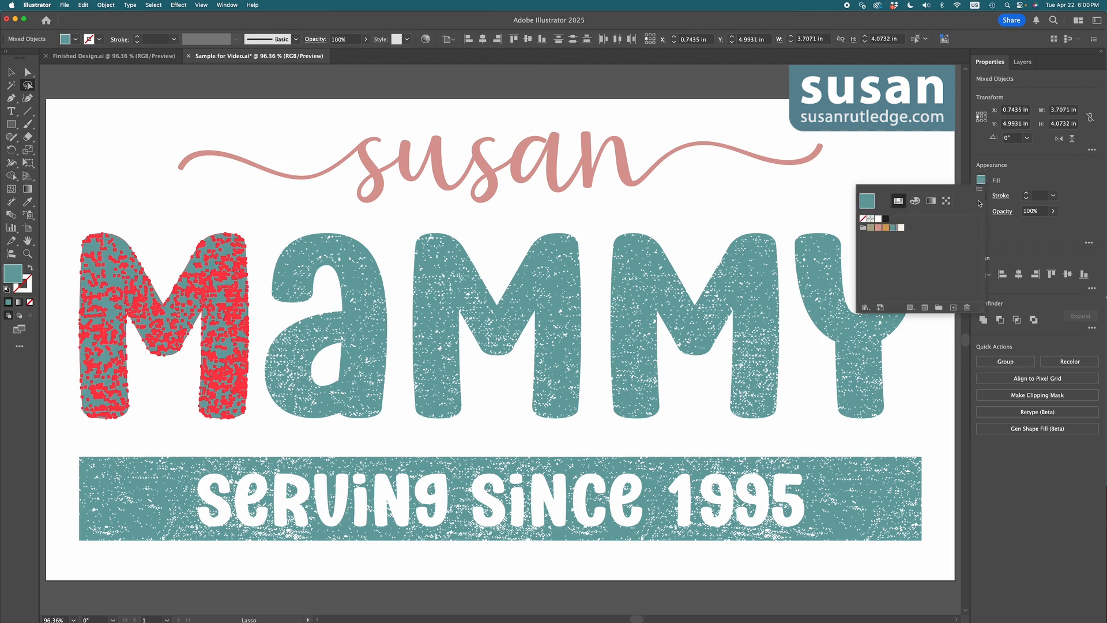
left_click(871, 228)
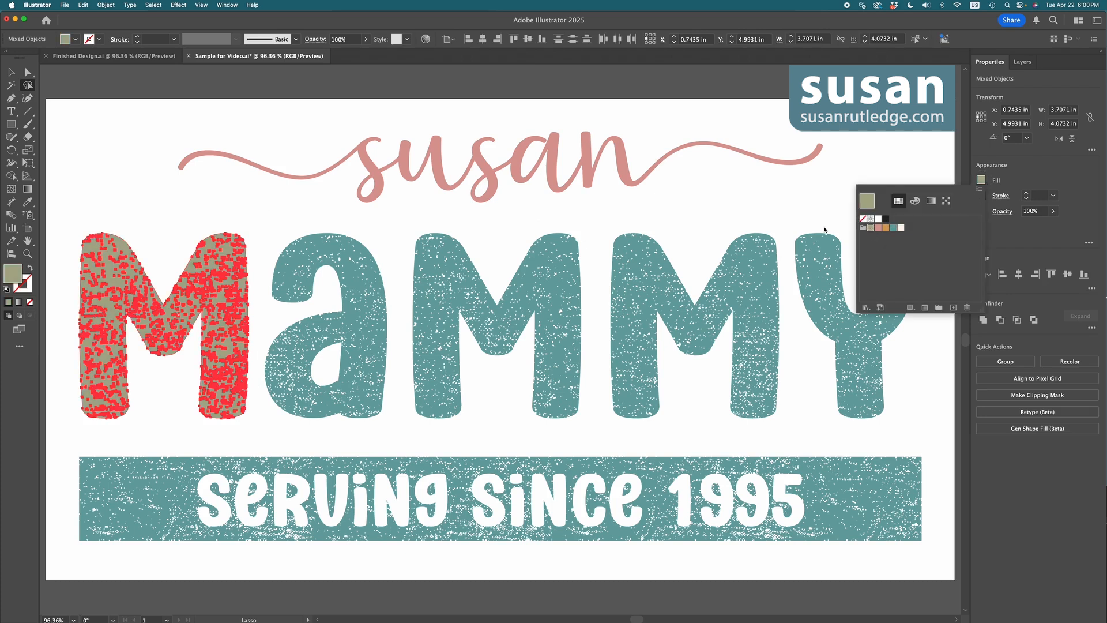
Lasso the letter "a" of "mammy" and fill it with the pink swatch
mouse_move(304, 224)
left_mouse_down()
mouse_move(263, 252)
mouse_move(262, 420)
mouse_move(310, 437)
mouse_move(371, 437)
mouse_move(392, 424)
mouse_move(400, 383)
mouse_move(399, 275)
mouse_move(378, 235)
mouse_move(303, 223)
left_mouse_up()
left_click(981, 180)
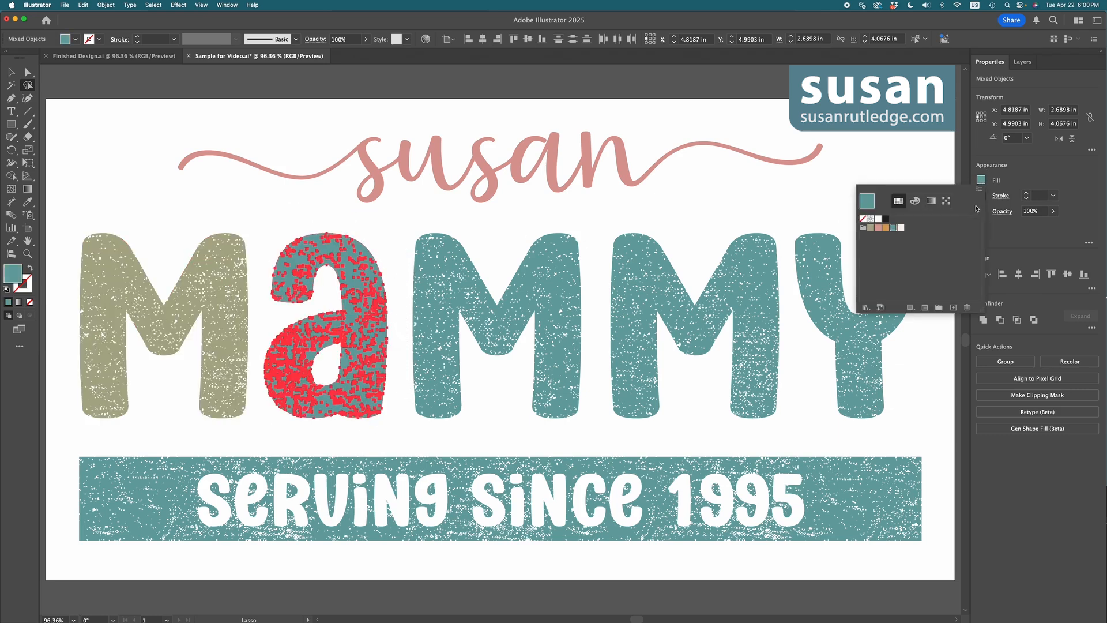
left_click(878, 227)
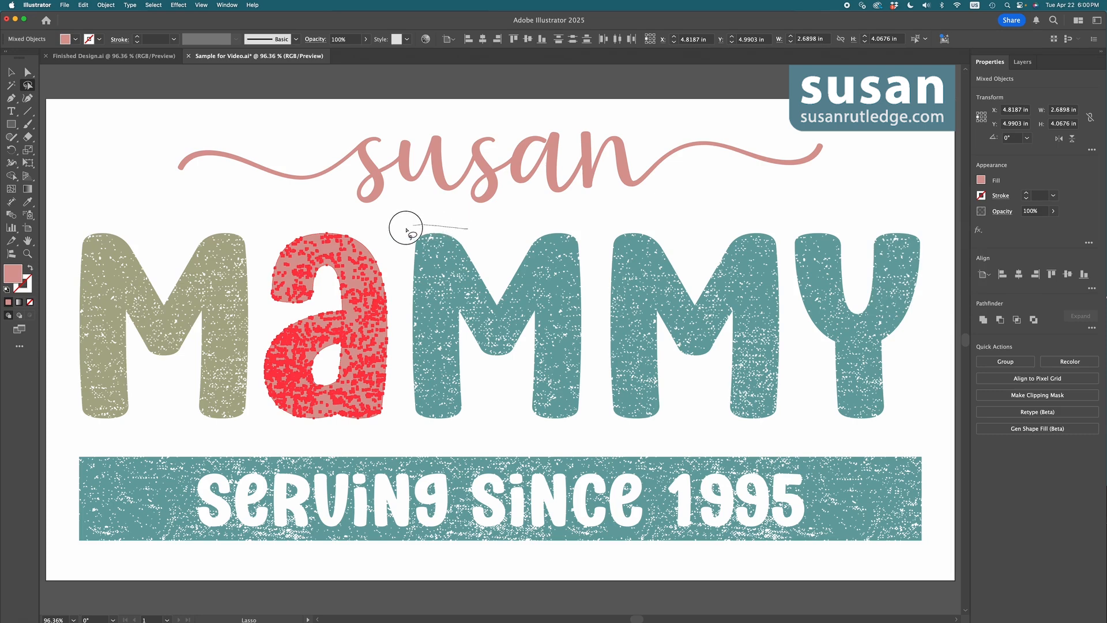
Lasso the middle "M" of "mammy", directly after the "a", and fill it with the orange swatch
mouse_move(406, 230)
left_mouse_down()
mouse_move(391, 388)
mouse_move(465, 438)
mouse_move(565, 443)
mouse_move(597, 380)
mouse_move(596, 292)
mouse_move(568, 219)
mouse_move(494, 234)
mouse_move(427, 227)
left_mouse_up()
left_click(982, 181)
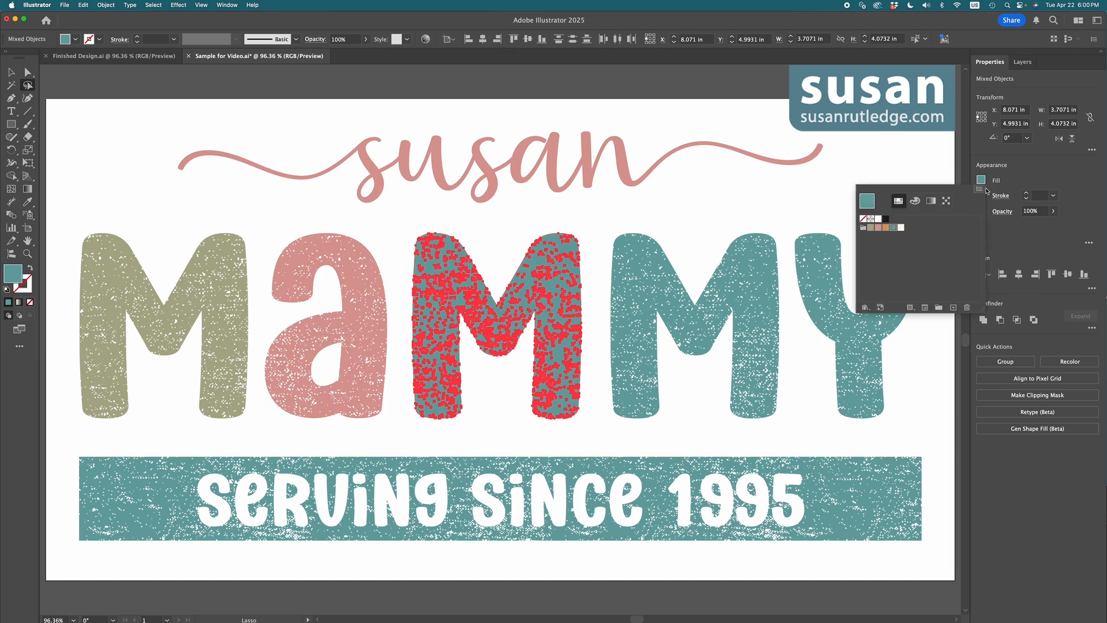
left_click(885, 227)
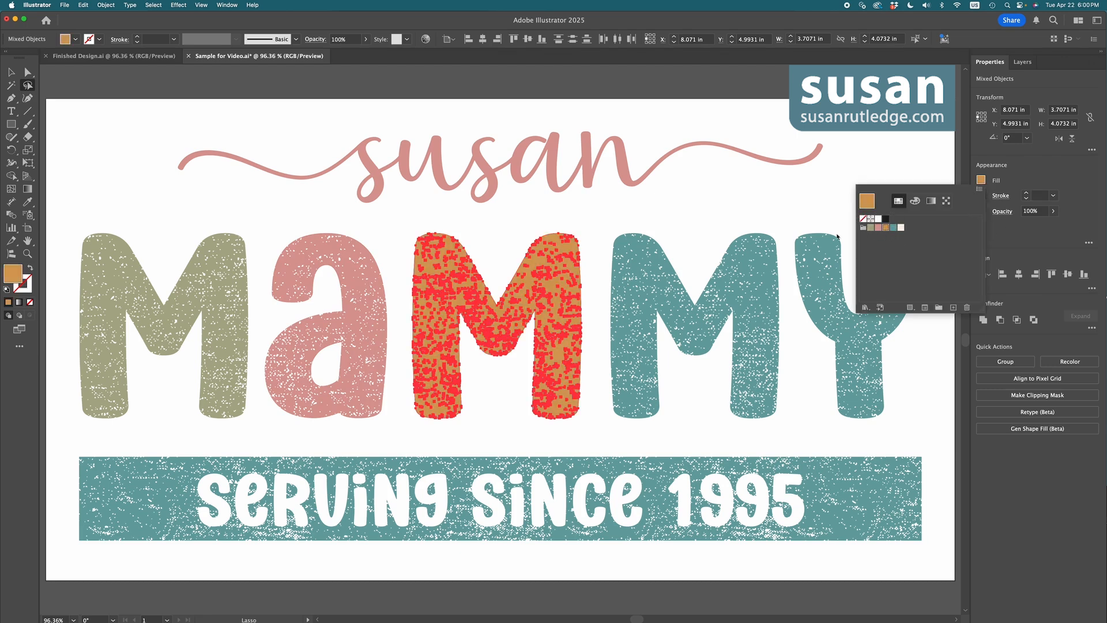
Lasso the letter "y" of "mammy", fill it with the pink swatch, and deselect it with the Selection tool
mouse_move(802, 222)
left_mouse_down()
mouse_move(785, 273)
mouse_move(800, 363)
mouse_move(824, 415)
mouse_move(855, 436)
mouse_move(902, 418)
mouse_move(940, 278)
mouse_move(930, 234)
mouse_move(886, 221)
mouse_move(799, 224)
left_mouse_up()
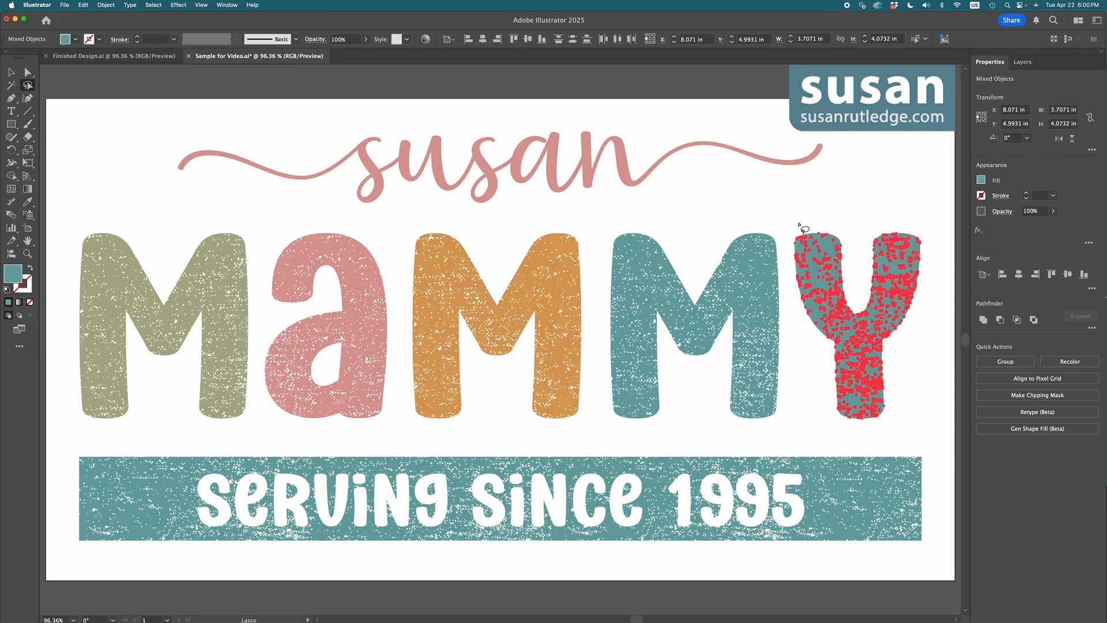
left_click(980, 181)
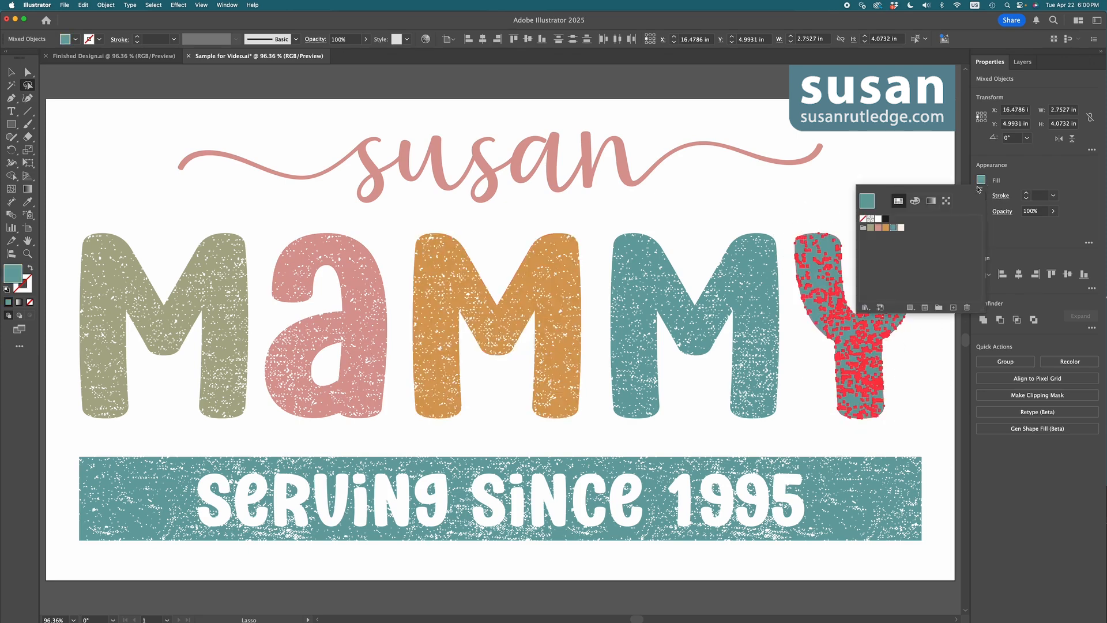
left_click(878, 227)
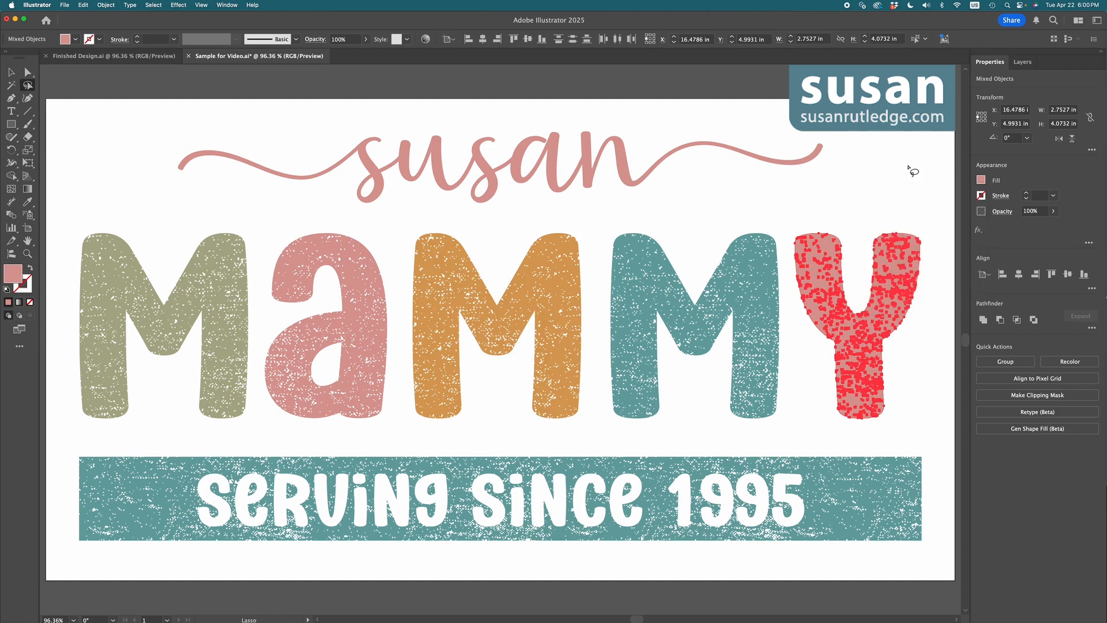
key("v")
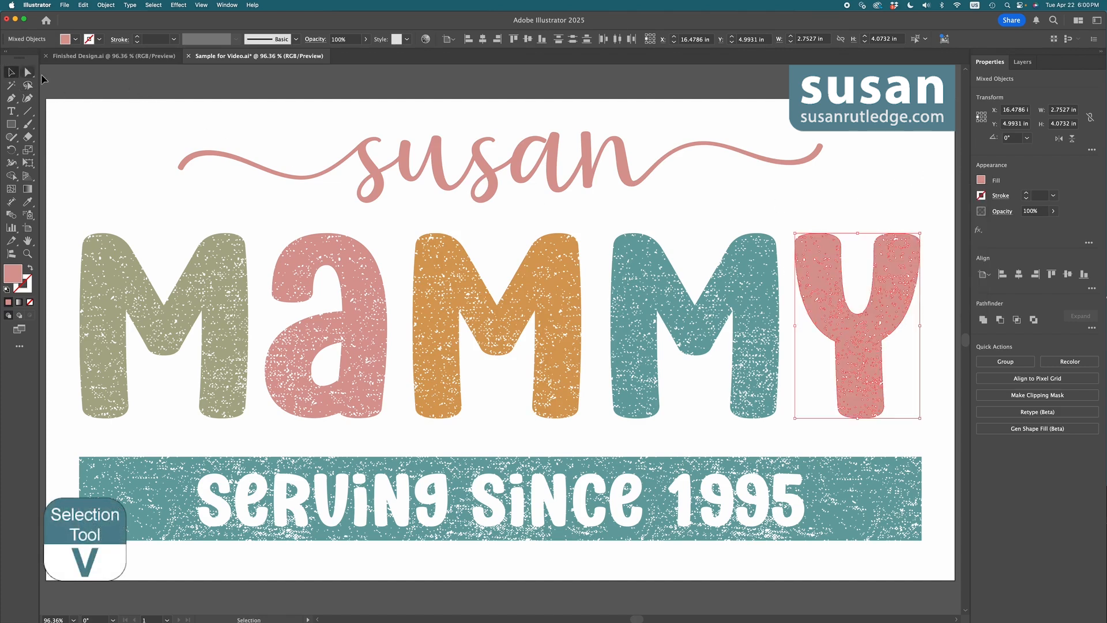
left_click(90, 80)
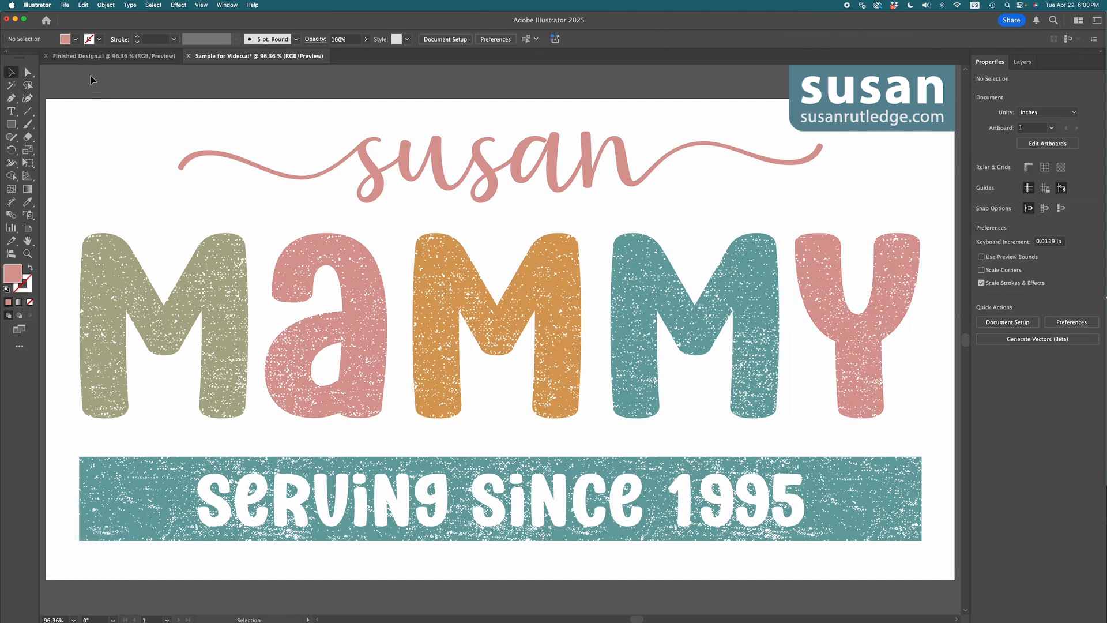